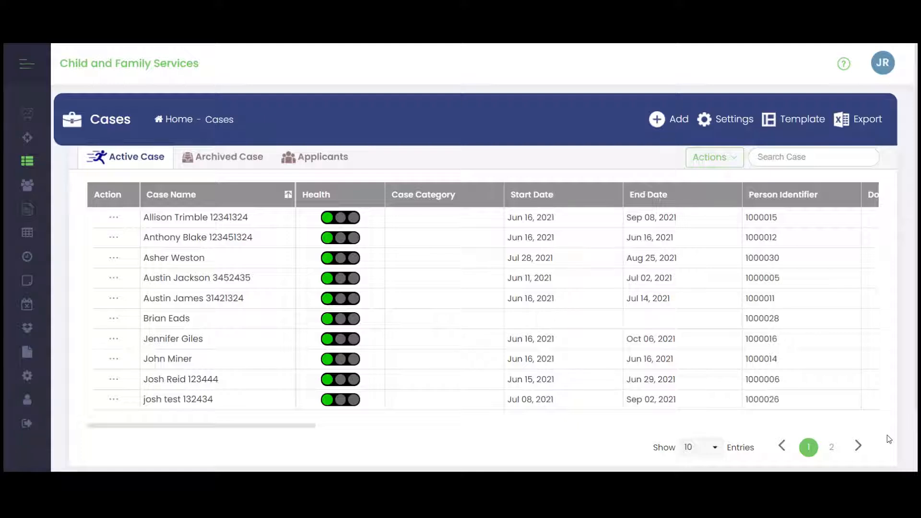
# - Open the list of saved forms under My Forms in the Forms section
pyautogui.click(28, 66)
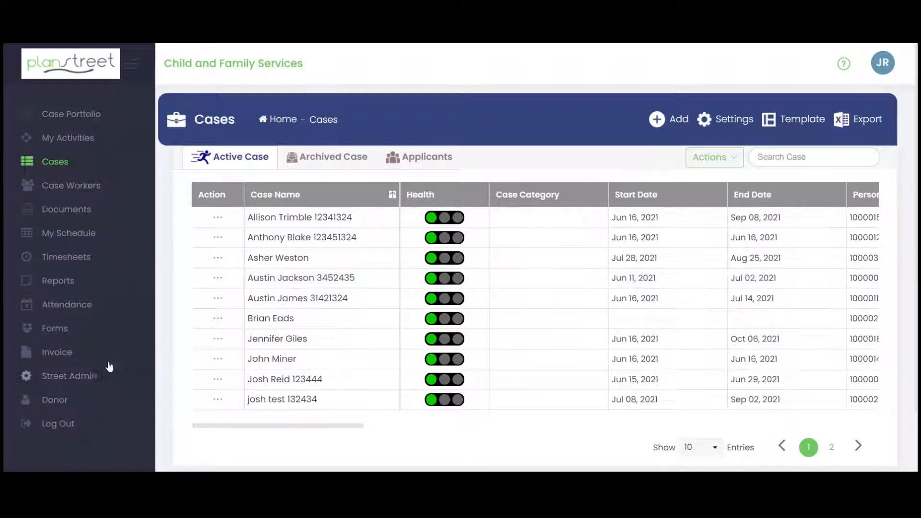
pyautogui.click(60, 336)
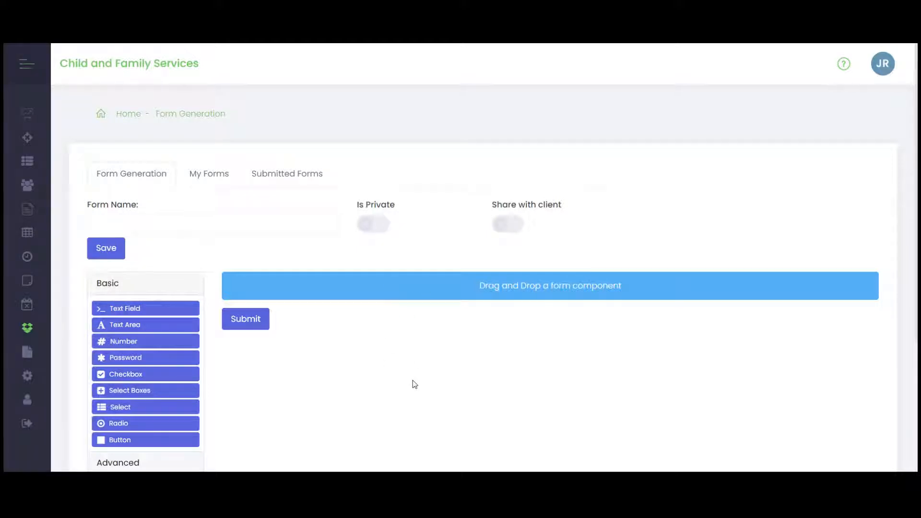
pyautogui.click(213, 177)
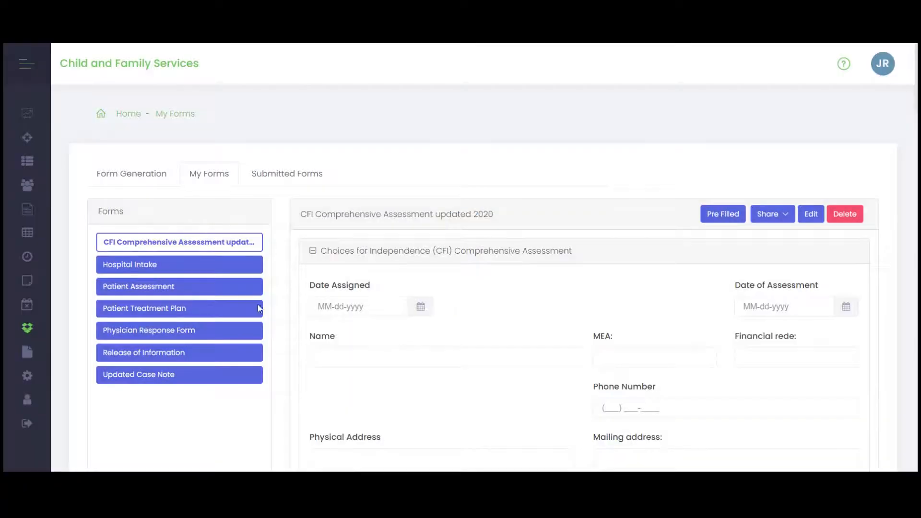
# - Examine the fields, tables and collapsed sections of the CFI Comprehensive Assessment updated 2020 form
pyautogui.scroll(-1, 586, 331)
pyautogui.scroll(-3, 586, 331)
pyautogui.scroll(4, 559, 342)
pyautogui.scroll(-8, 480, 364)
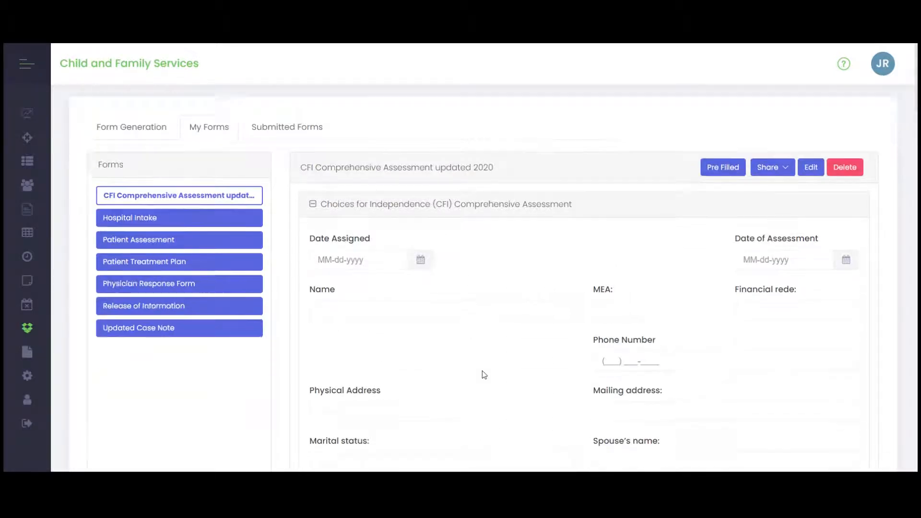
pyautogui.scroll(-10, 430, 321)
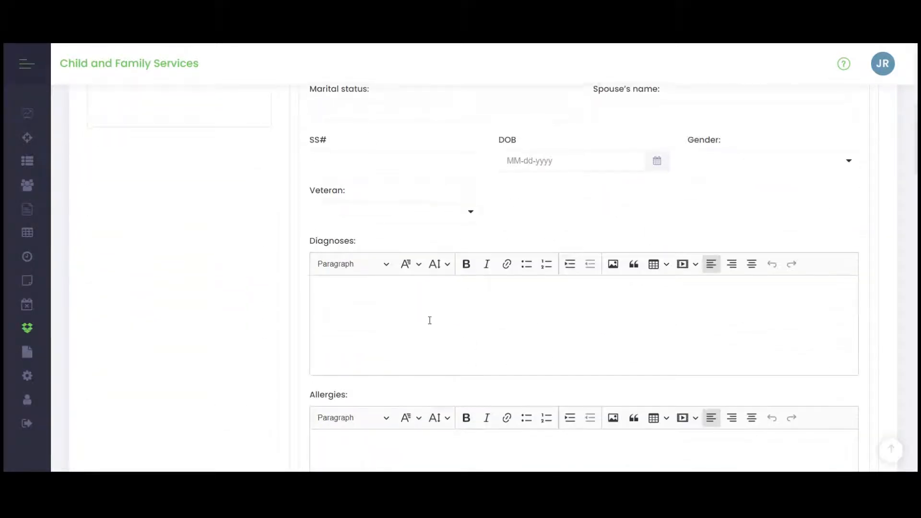
pyautogui.scroll(-10, 430, 321)
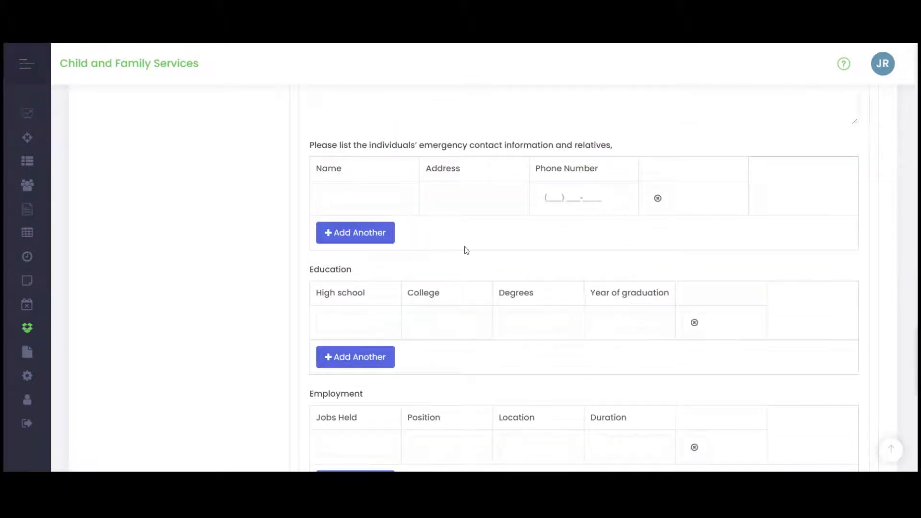
pyautogui.scroll(-4, 469, 304)
pyautogui.scroll(-6, 470, 304)
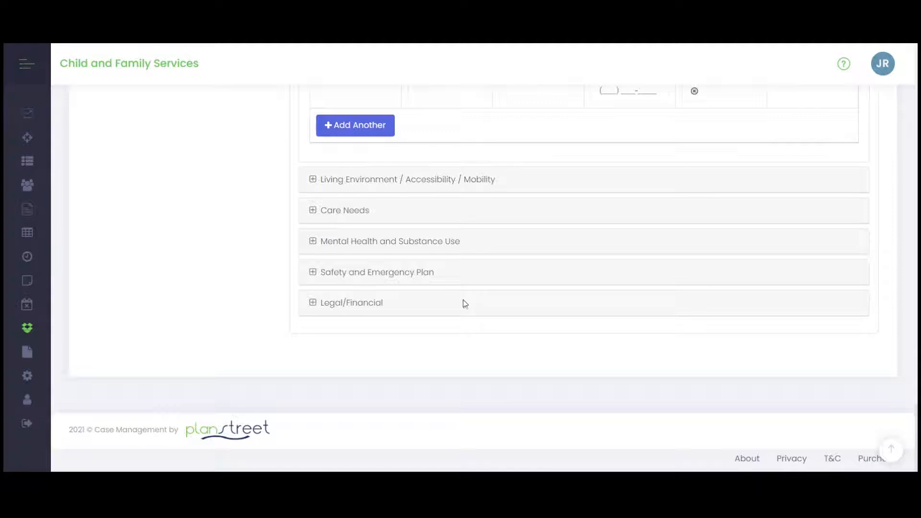
pyautogui.scroll(6, 441, 300)
pyautogui.scroll(20, 426, 297)
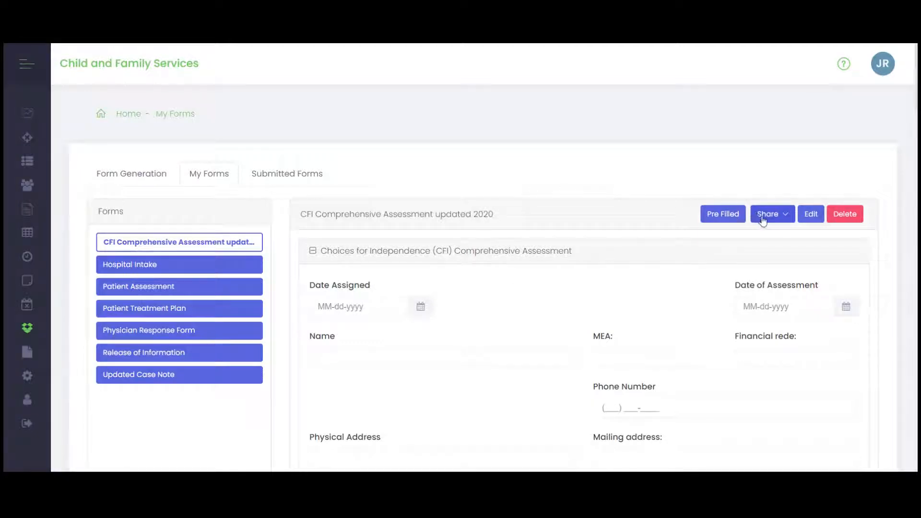
# - Address an email of the pre-filled CFI Comprehensive Assessment form to a client, close it unsent, and check the form's sharing options
pyautogui.click(729, 216)
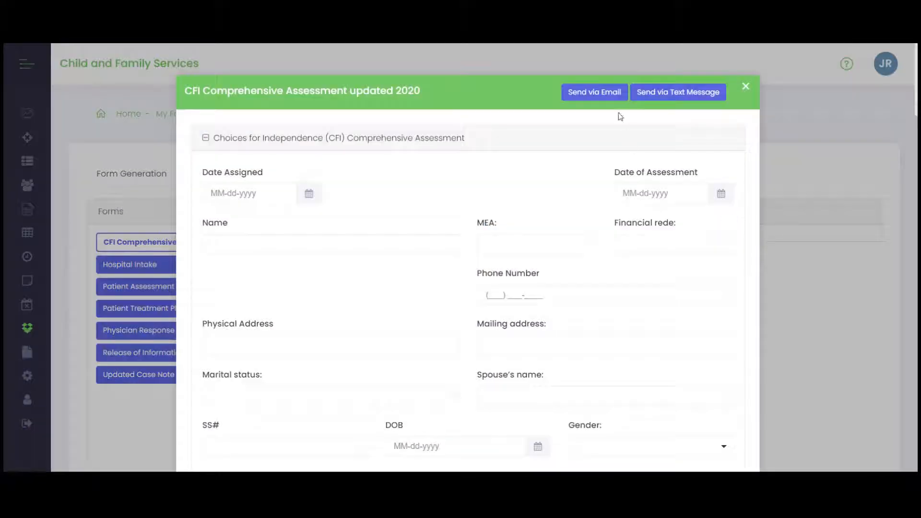
pyautogui.click(601, 98)
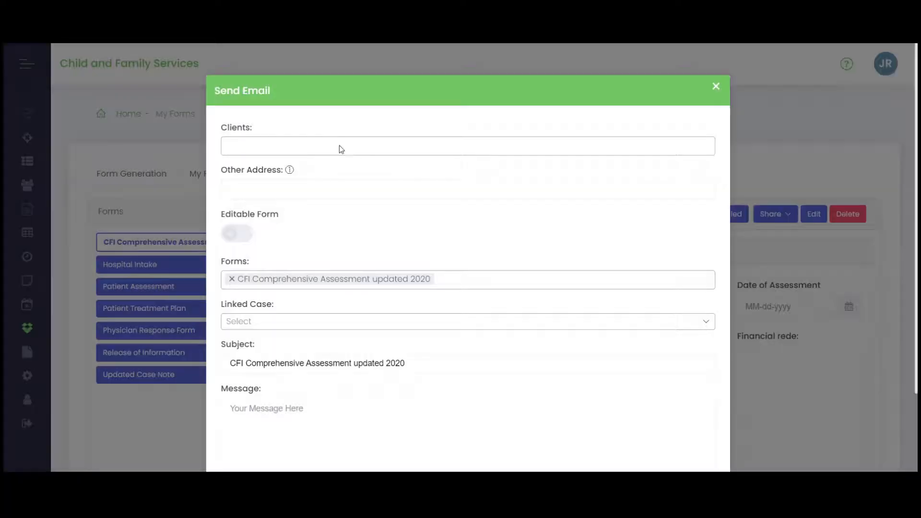
pyautogui.click(339, 146)
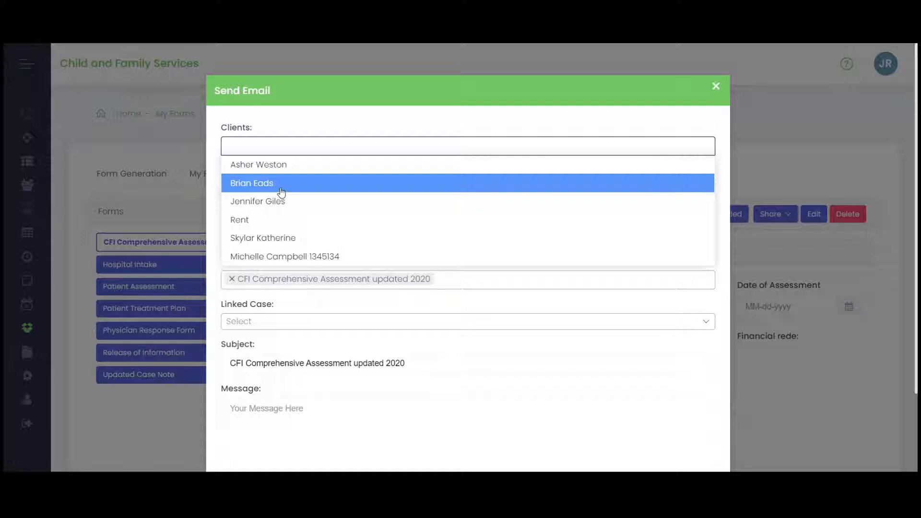
pyautogui.click(307, 187)
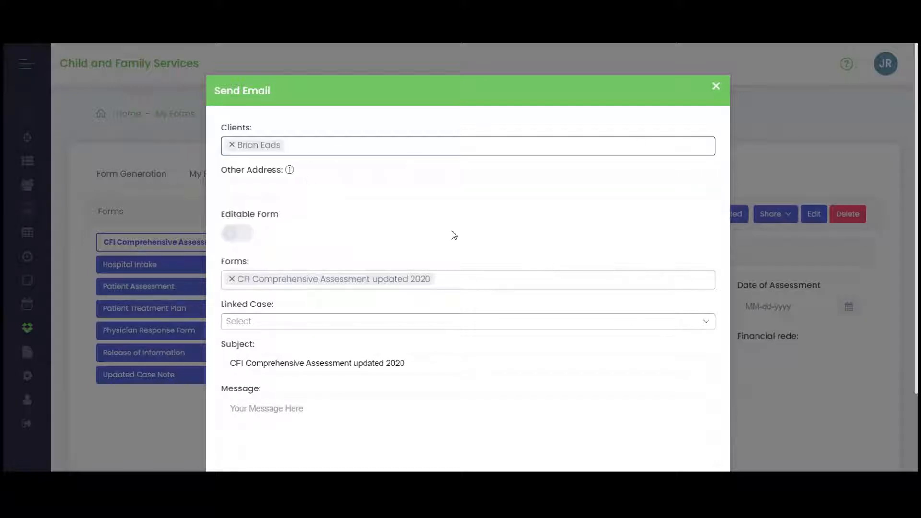
pyautogui.click(716, 86)
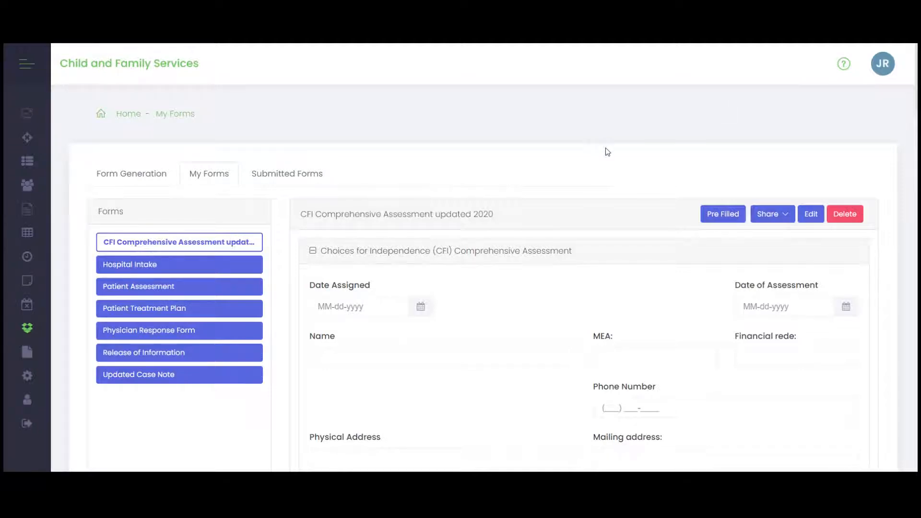
pyautogui.click(762, 216)
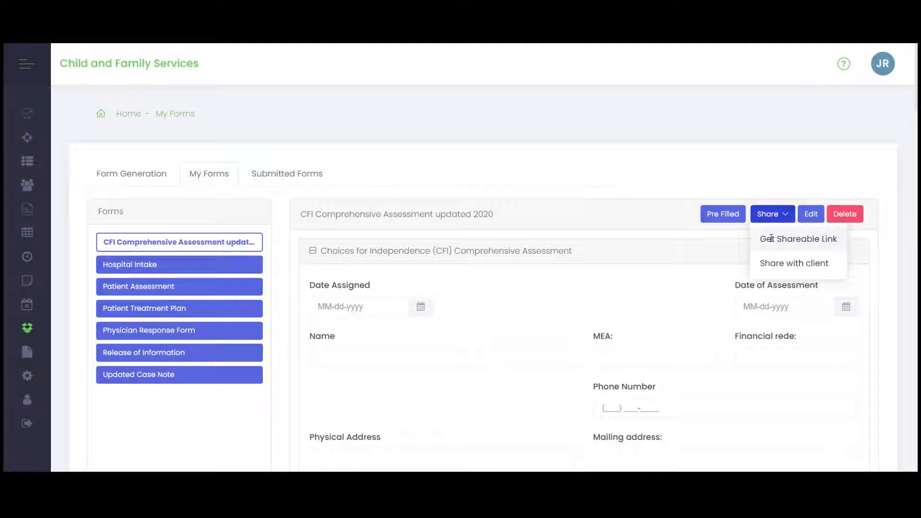
pyautogui.click(624, 152)
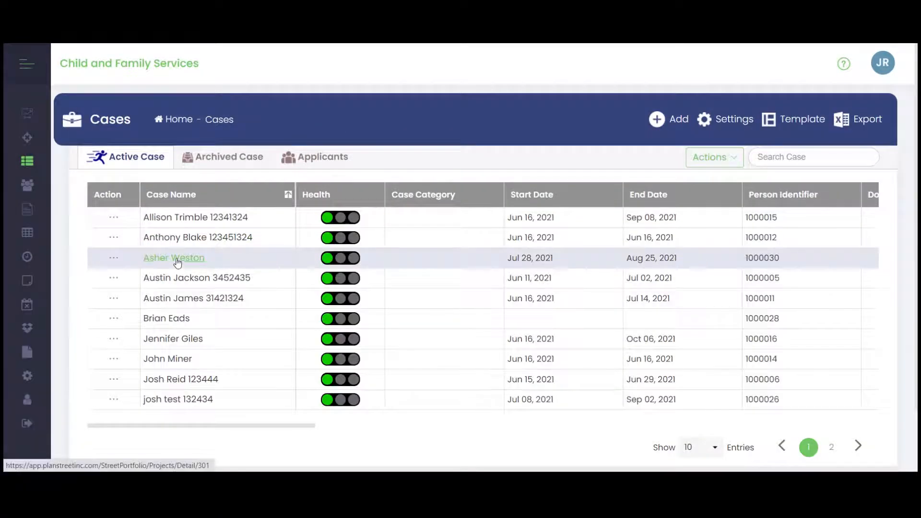
# - Open the Case Detail of the active case starting Jul 28, 2021, and review its client details and referral form
pyautogui.click(177, 261)
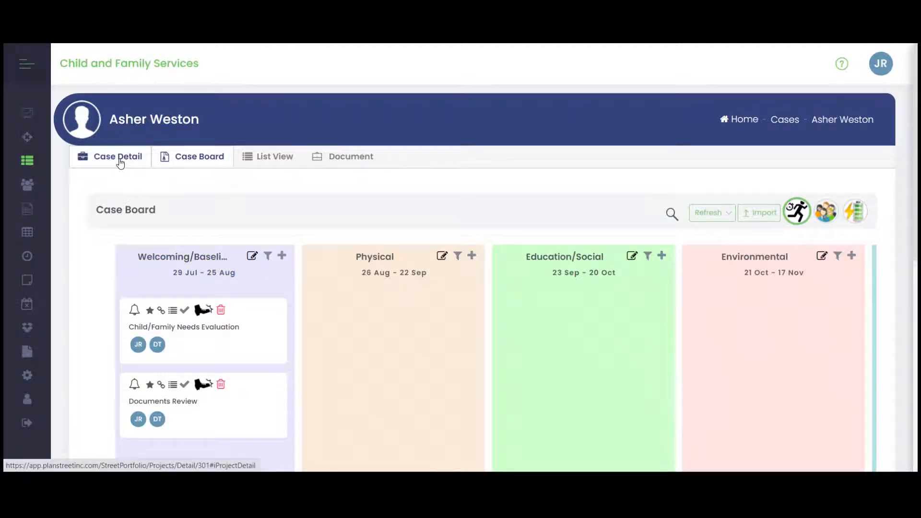
pyautogui.click(120, 164)
pyautogui.scroll(-2, 384, 307)
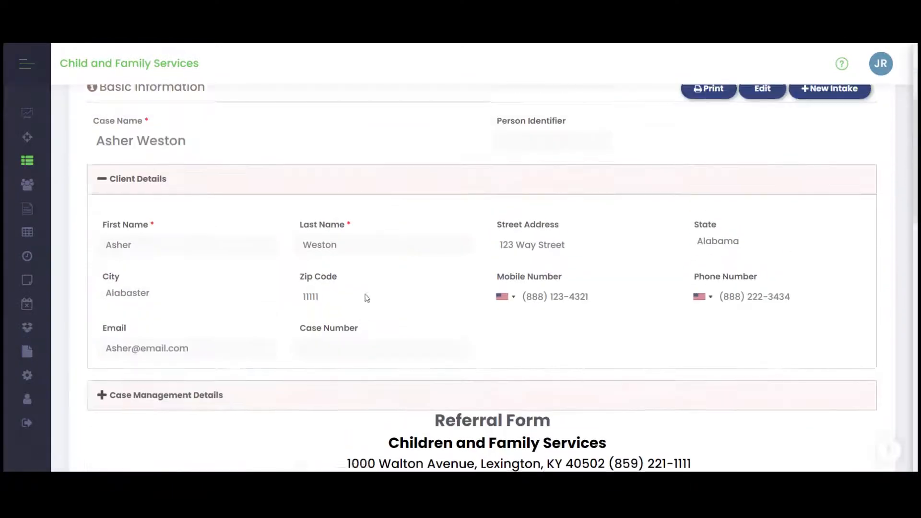
pyautogui.scroll(1, 365, 296)
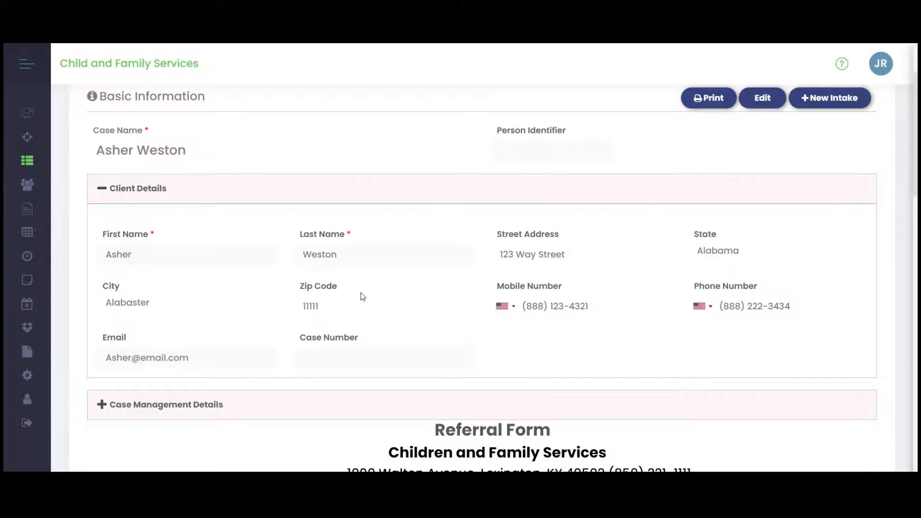
pyautogui.scroll(-4, 369, 300)
pyautogui.scroll(-8, 375, 304)
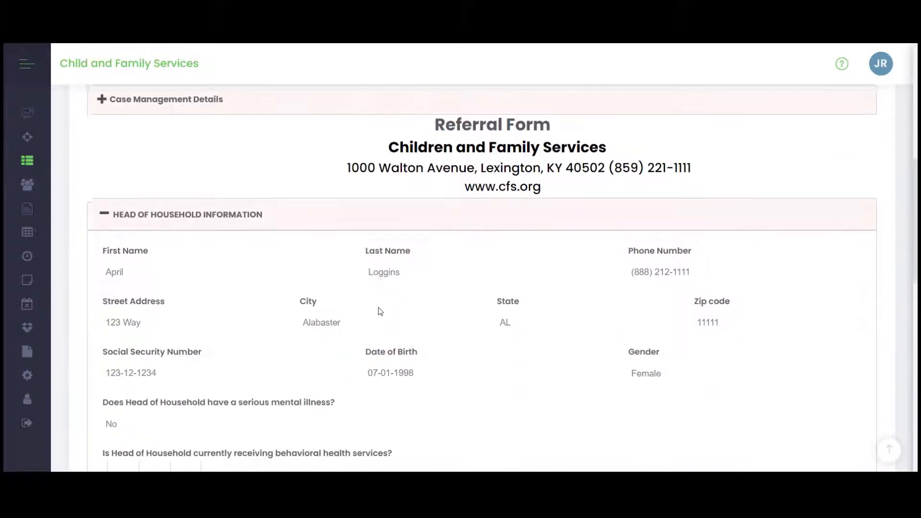
pyautogui.scroll(12, 380, 312)
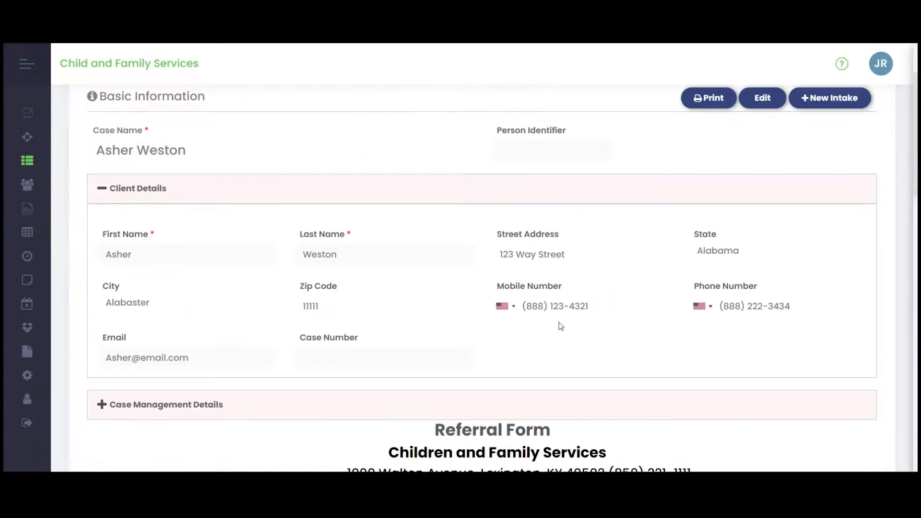
# - Start editing the case and check the available case owners under Case Management Details
pyautogui.click(763, 99)
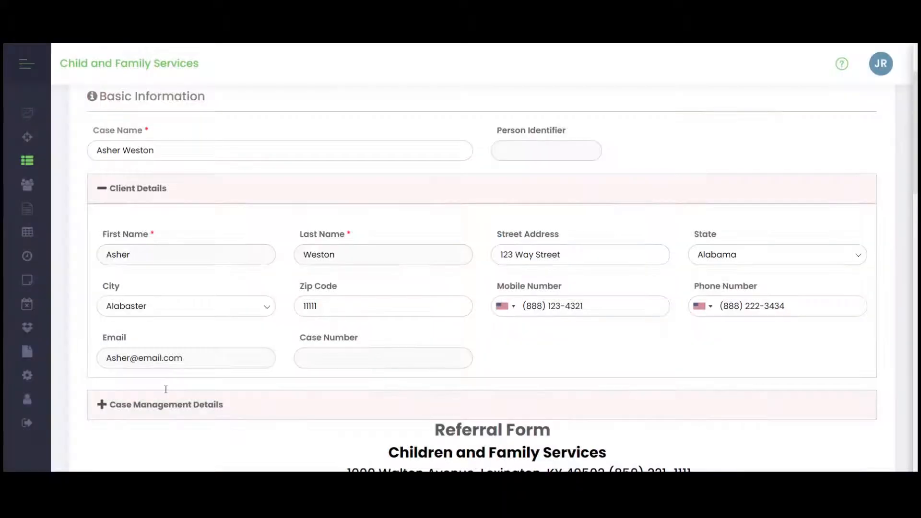
pyautogui.scroll(-4, 102, 211)
pyautogui.click(102, 207)
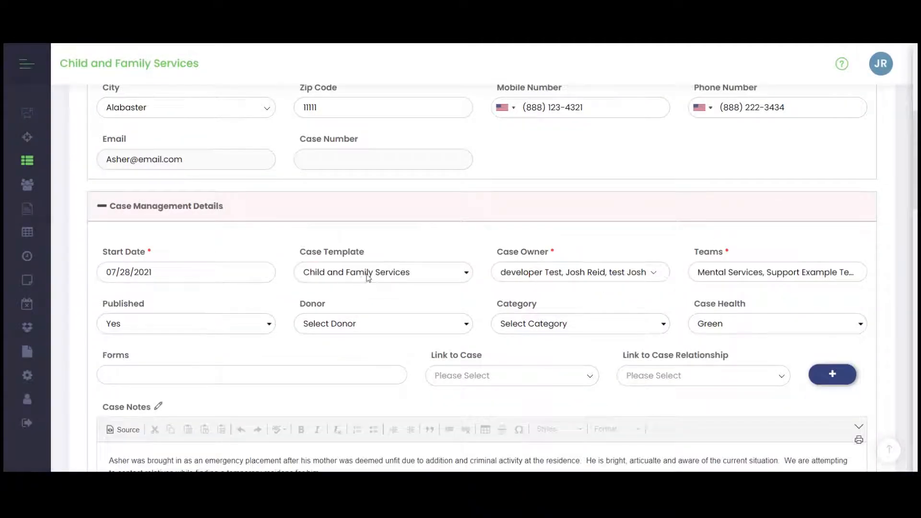
pyautogui.click(550, 275)
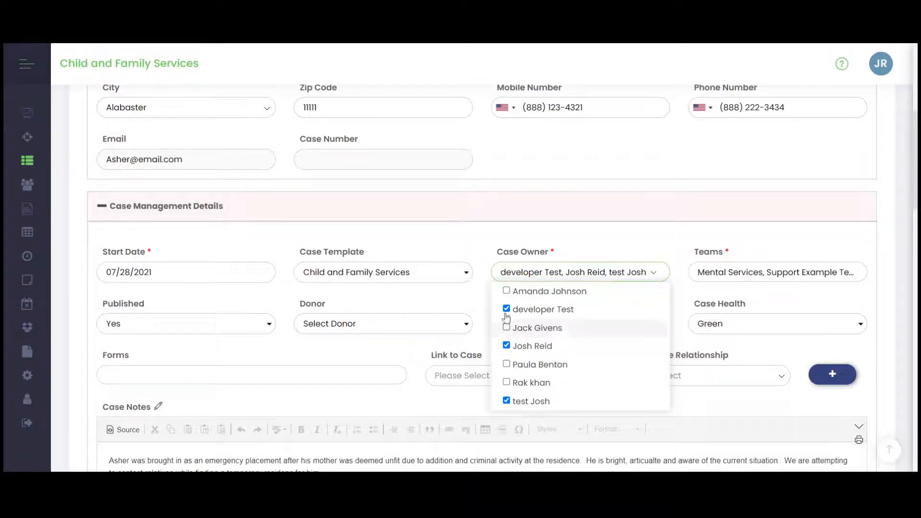
pyautogui.click(586, 242)
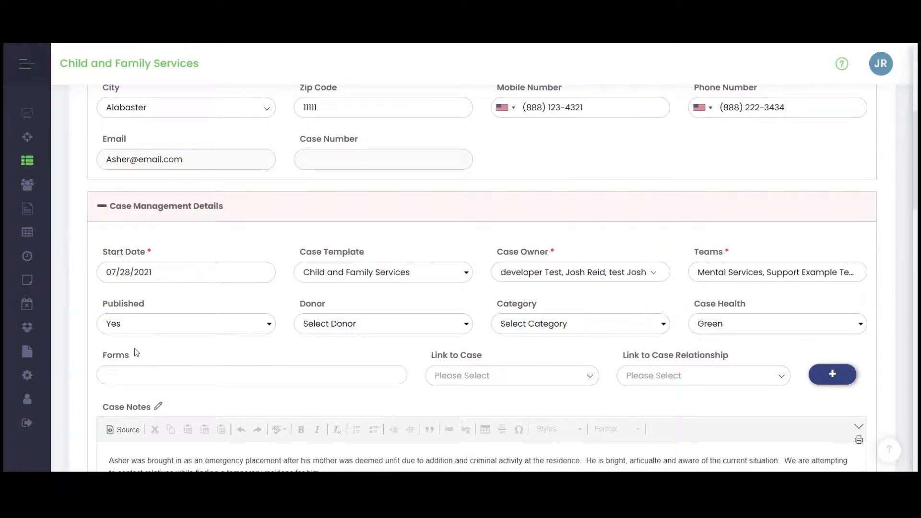
# - Choose another client's case under Link to Case and set the link's relationship to Father
pyautogui.scroll(5, 136, 348)
pyautogui.scroll(-5, 140, 347)
pyautogui.scroll(2, 316, 366)
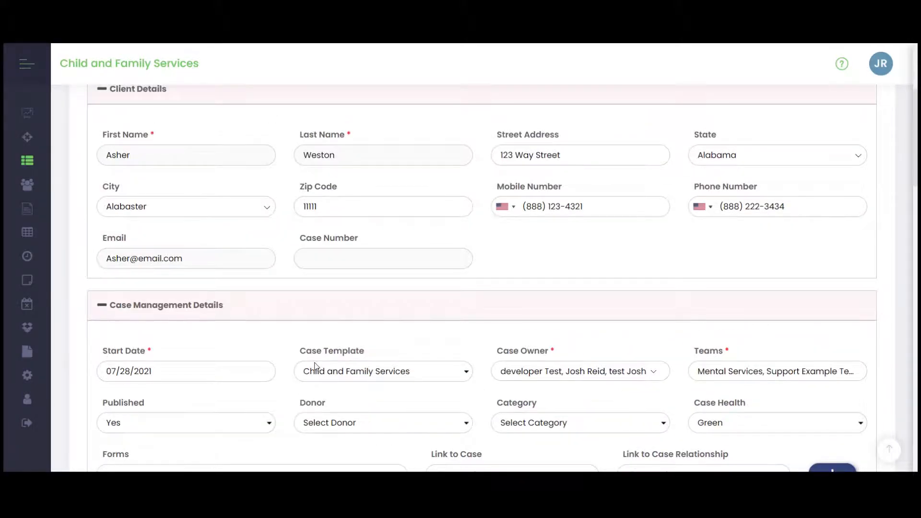
pyautogui.scroll(-4, 316, 366)
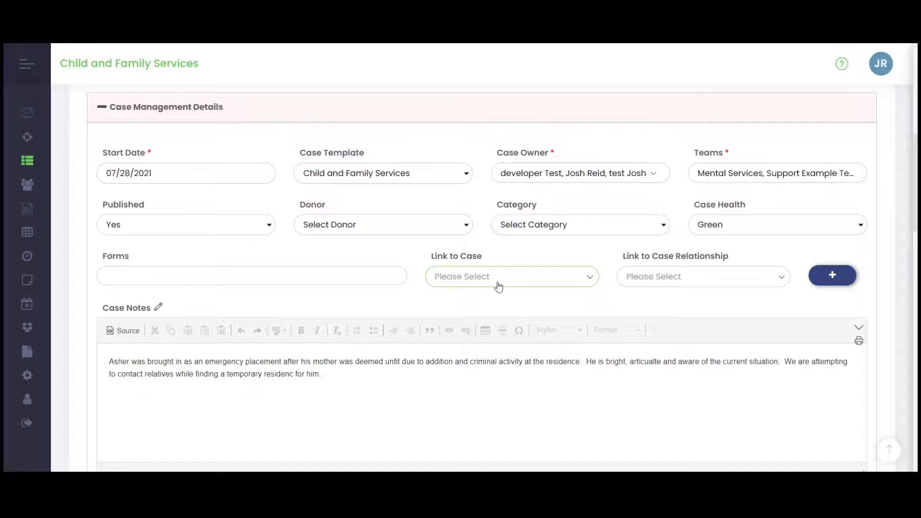
pyautogui.click(498, 286)
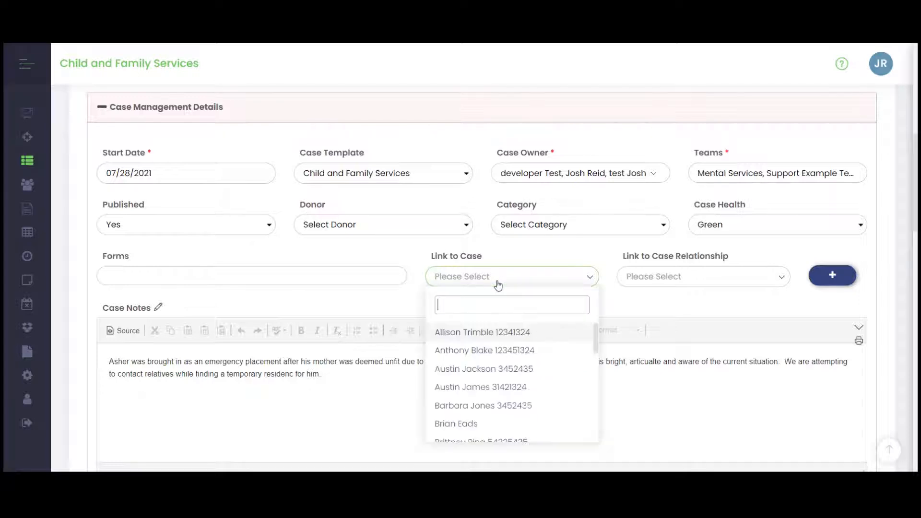
pyautogui.click(464, 426)
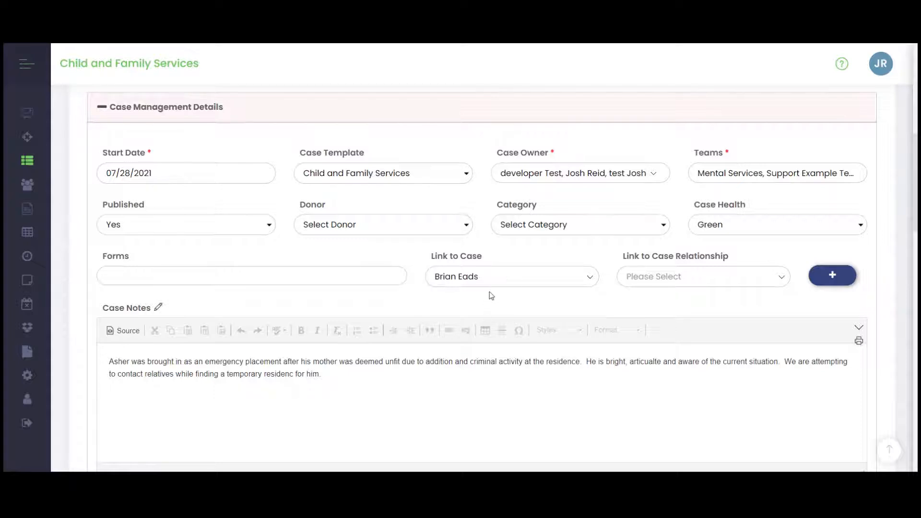
pyautogui.click(663, 279)
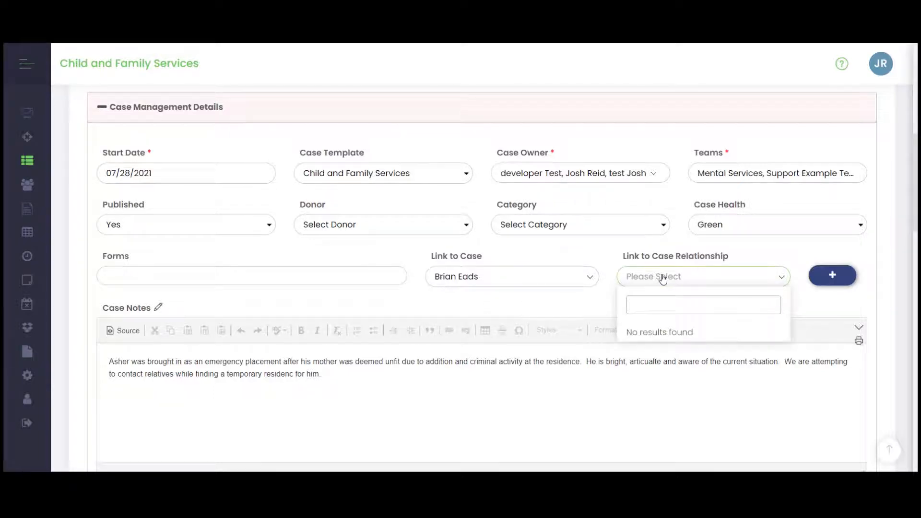
pyautogui.write('Father')
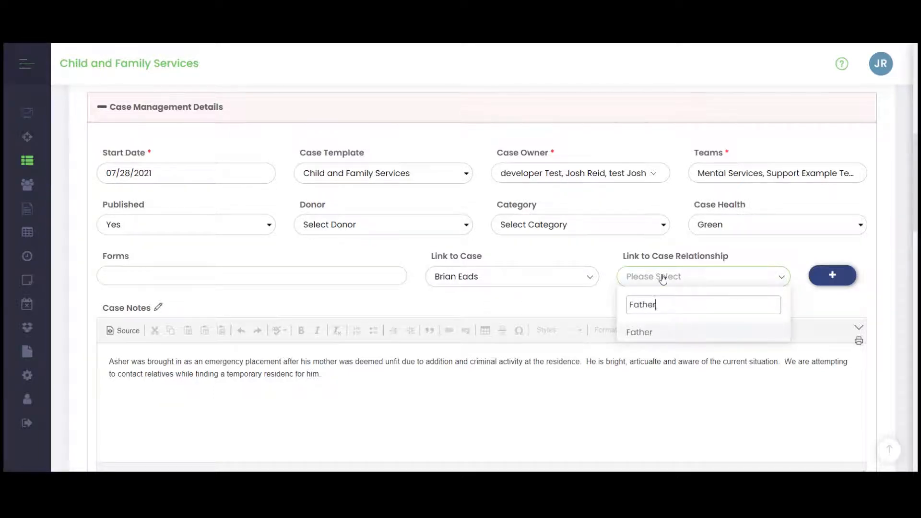
pyautogui.press('Return')
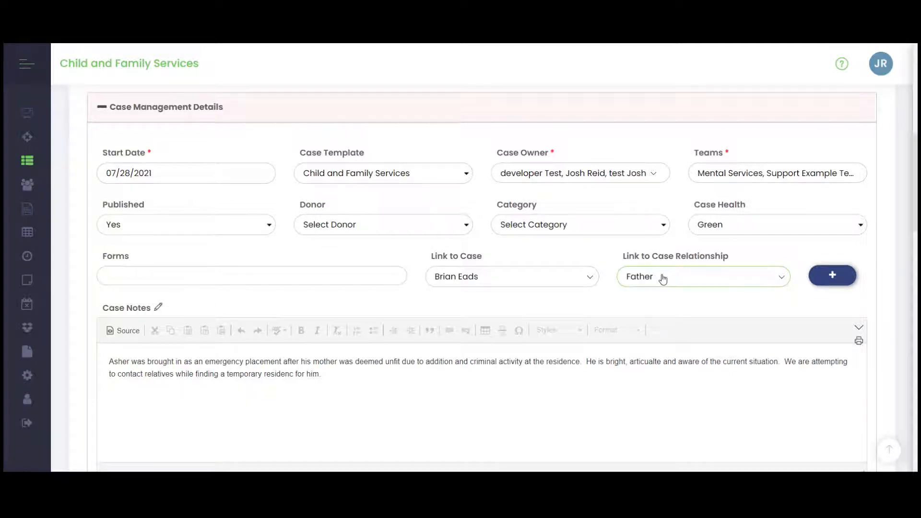
# - Save the edited case details and open the client's Case Board
pyautogui.scroll(-15, 658, 277)
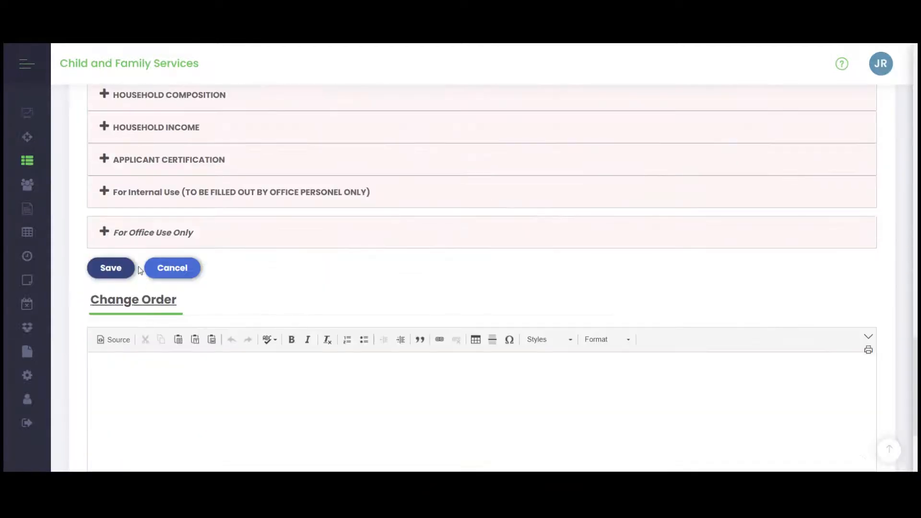
pyautogui.click(110, 268)
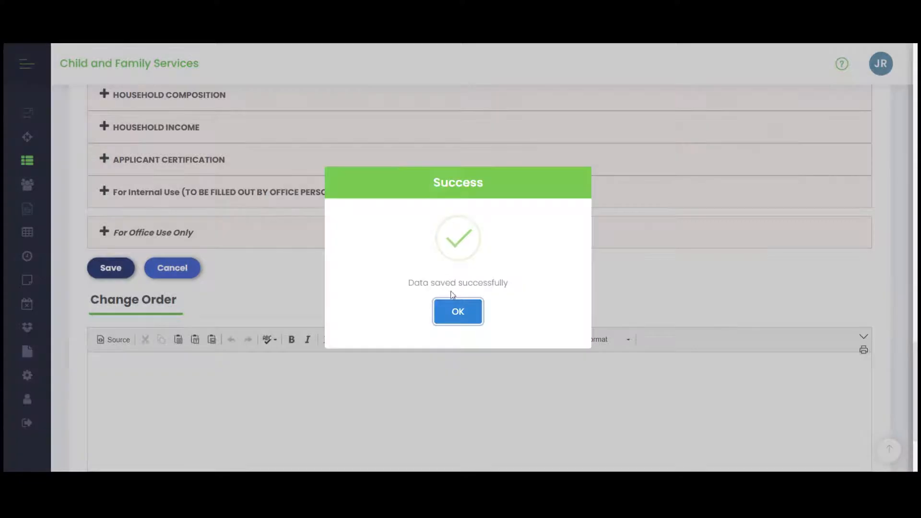
pyautogui.click(456, 311)
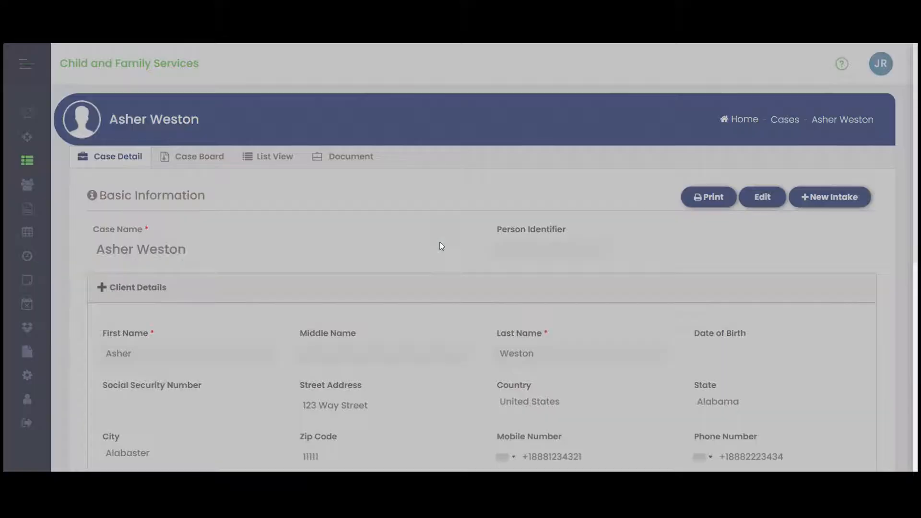
pyautogui.click(201, 159)
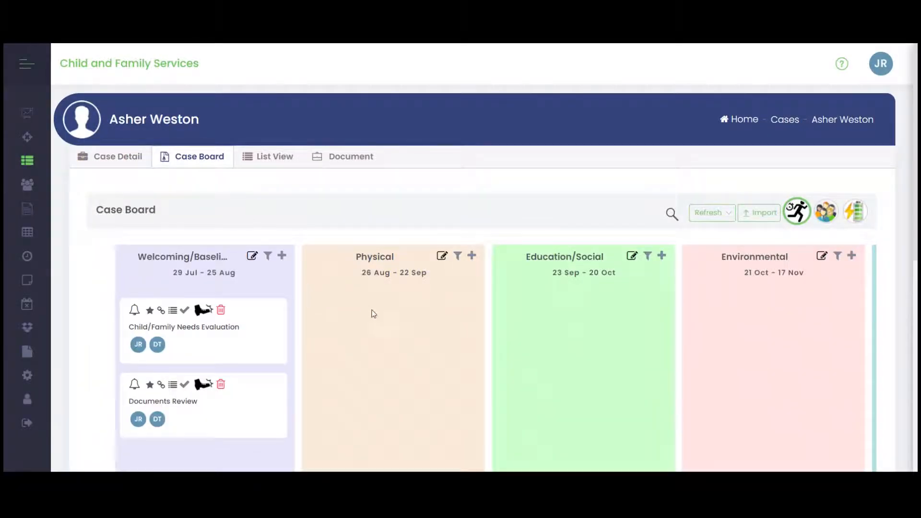
# - Open the Documents Review activity in the first Case Board phase, review its dates, forms, files and comments section, and close it without saving
pyautogui.scroll(-2, 384, 331)
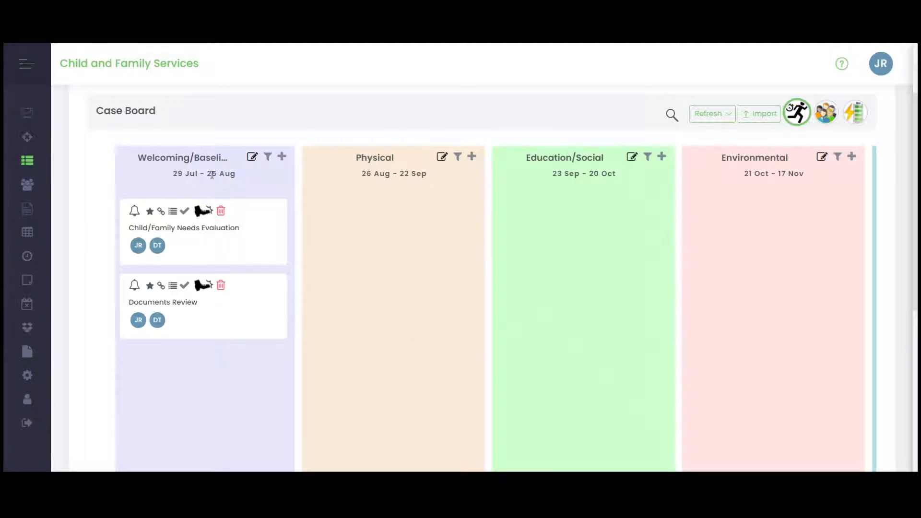
pyautogui.click(205, 324)
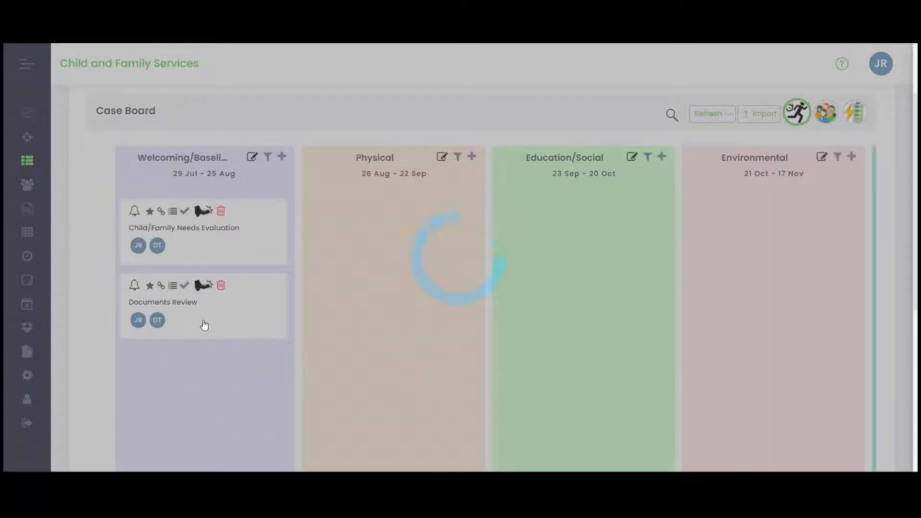
pyautogui.scroll(-5, 339, 257)
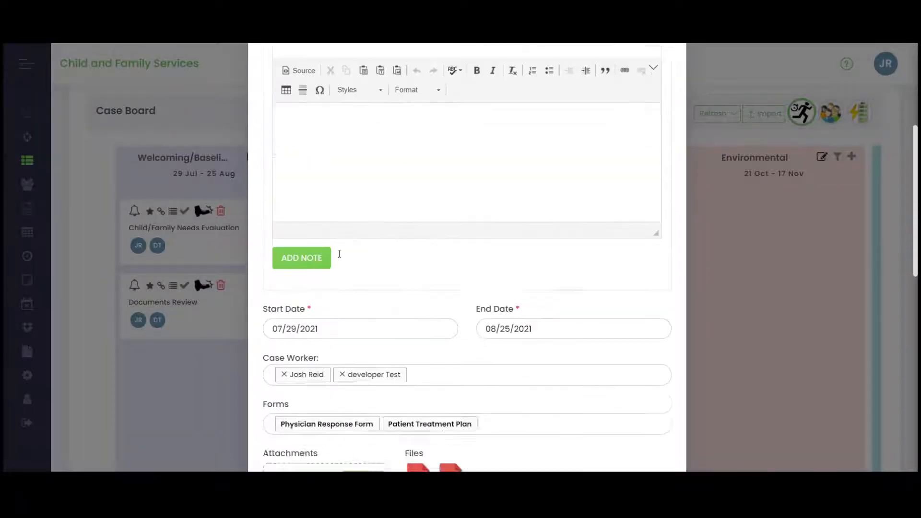
pyautogui.scroll(-3, 339, 254)
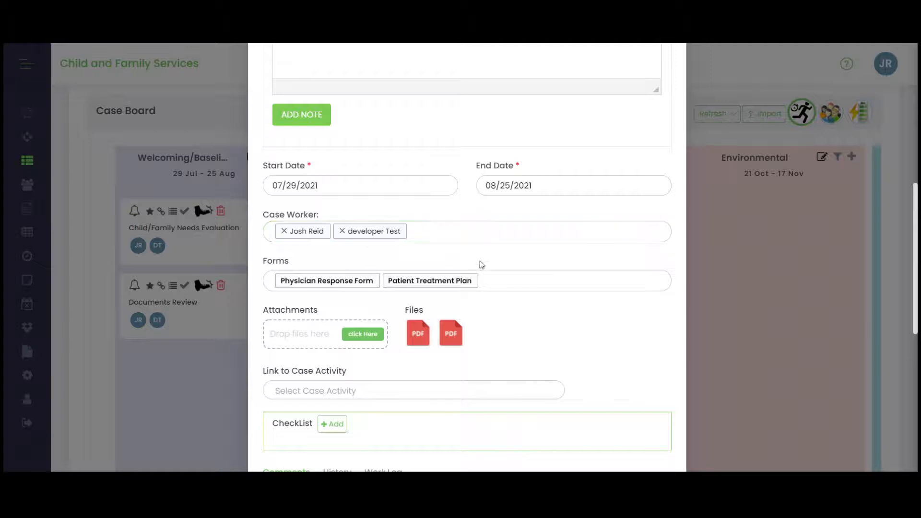
pyautogui.scroll(-4, 482, 264)
pyautogui.moveTo(454, 146)
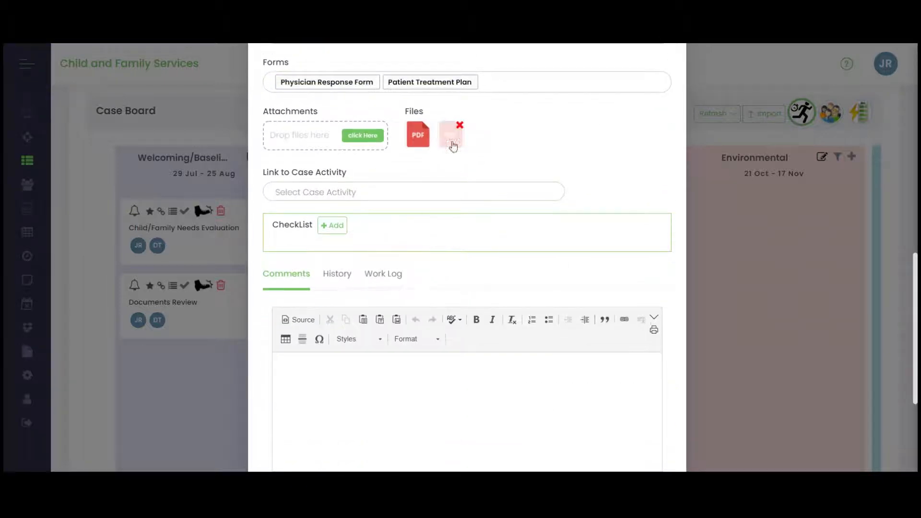
pyautogui.scroll(-4, 476, 163)
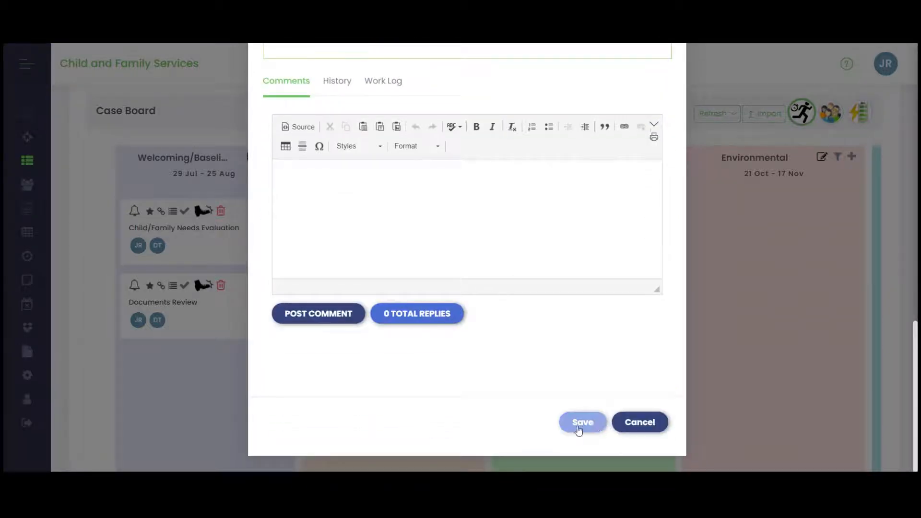
pyautogui.click(629, 424)
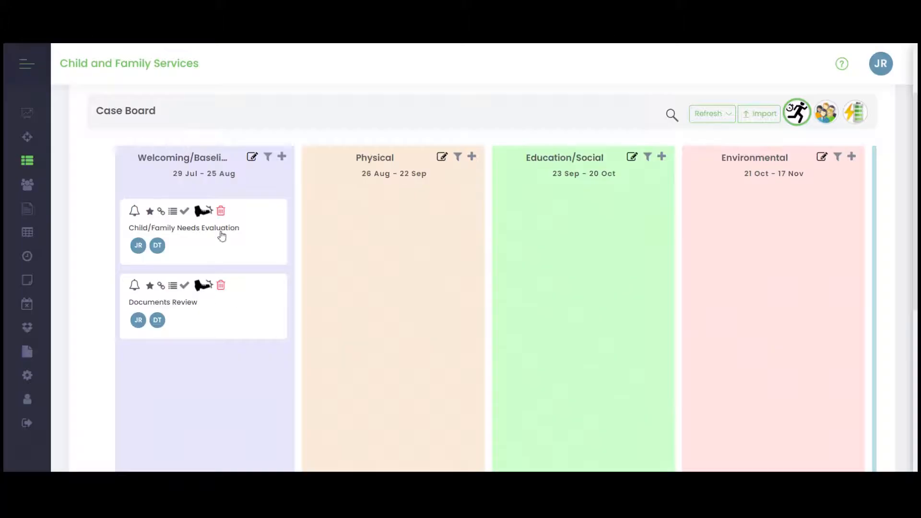
# - Open the client's case documents and view the file information of the PhysicianResponseForm PDF
pyautogui.scroll(2, 316, 264)
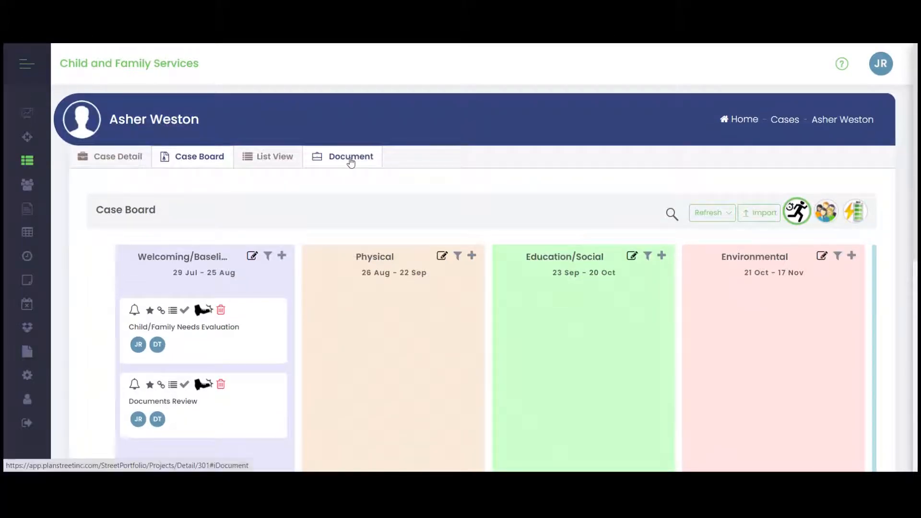
pyautogui.click(351, 163)
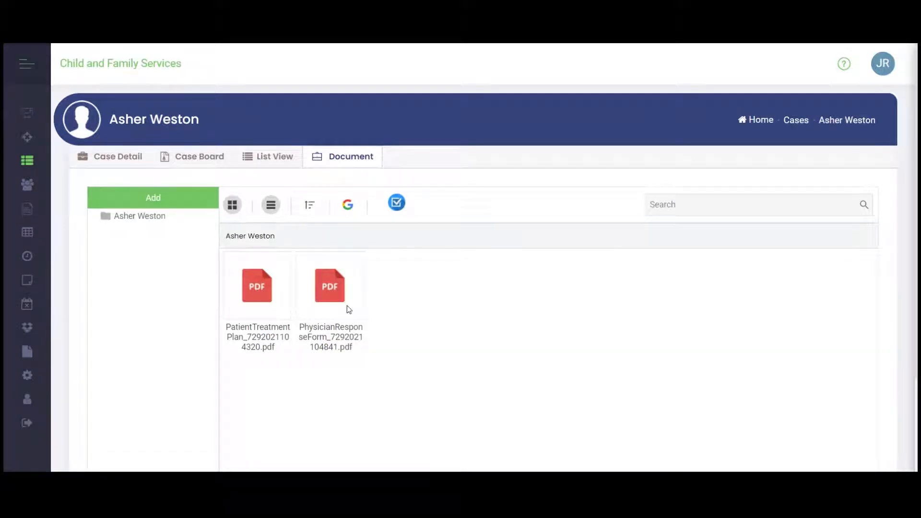
pyautogui.click(333, 286)
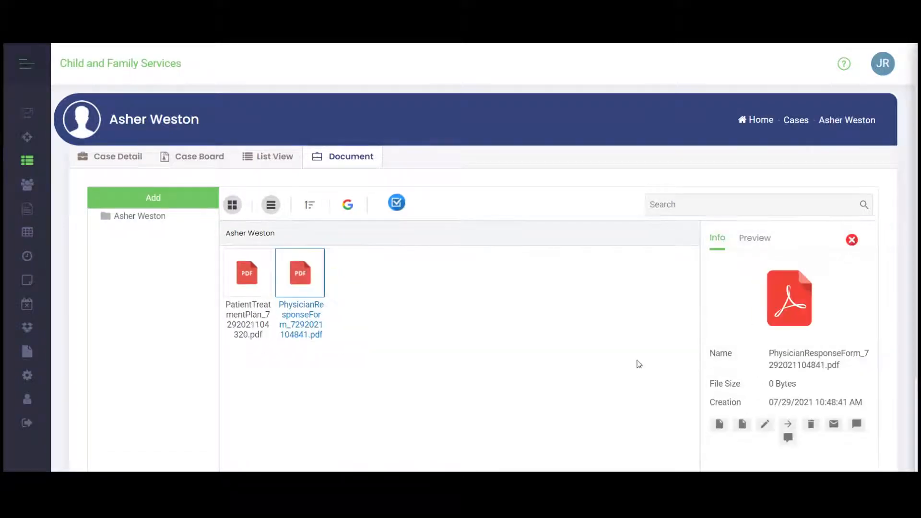
pyautogui.scroll(-3, 658, 353)
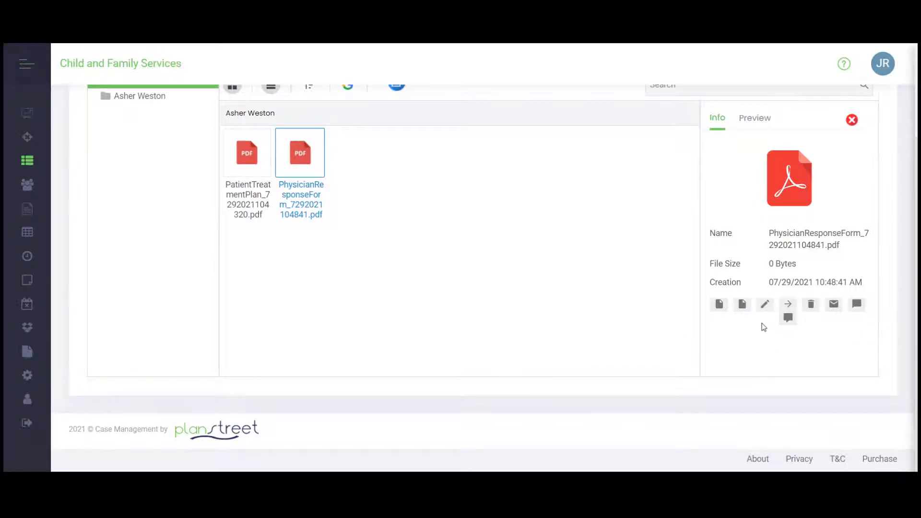
pyautogui.scroll(2, 759, 269)
# - Preview the PhysicianResponseForm PDF, read through its fields down to Insert Criteria used, and close the preview
pyautogui.click(753, 223)
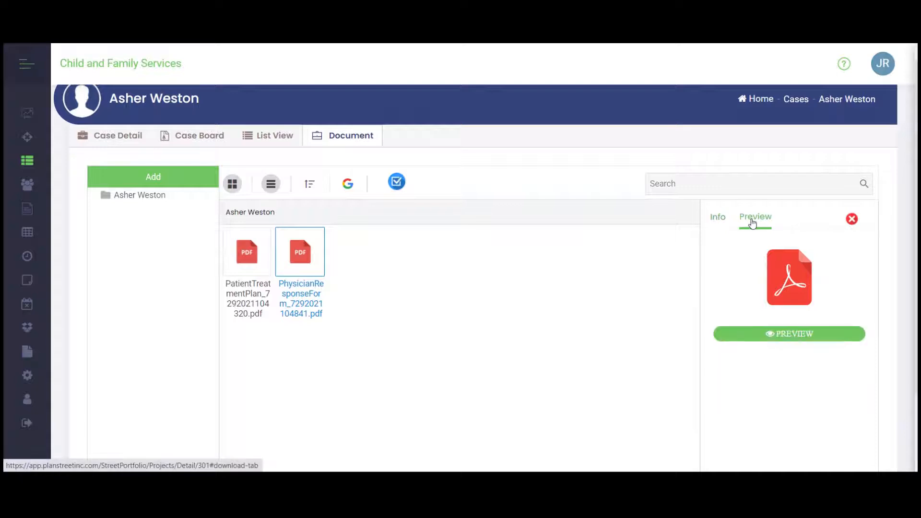
pyautogui.click(792, 334)
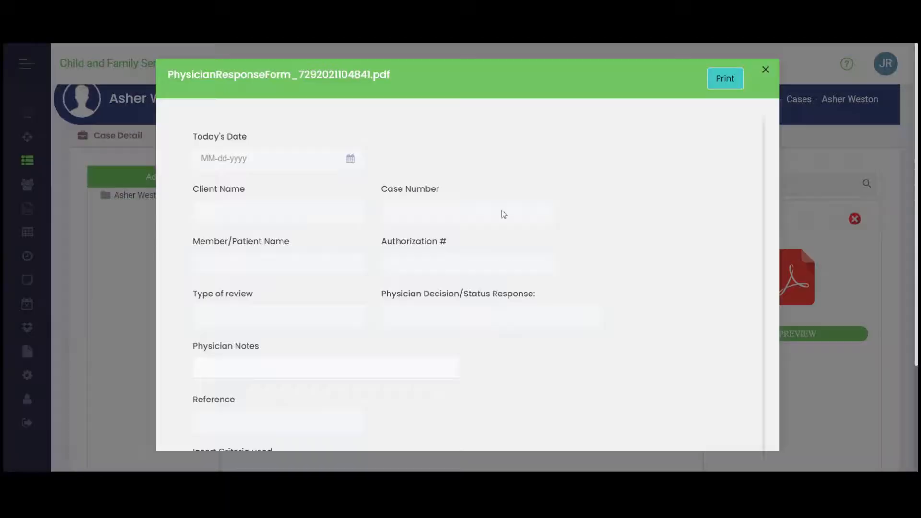
pyautogui.scroll(-3, 390, 298)
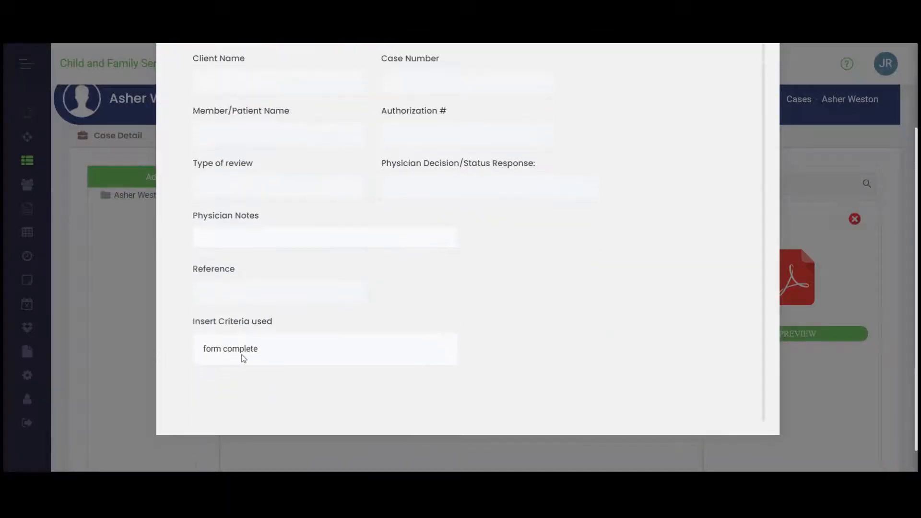
pyautogui.scroll(3, 690, 283)
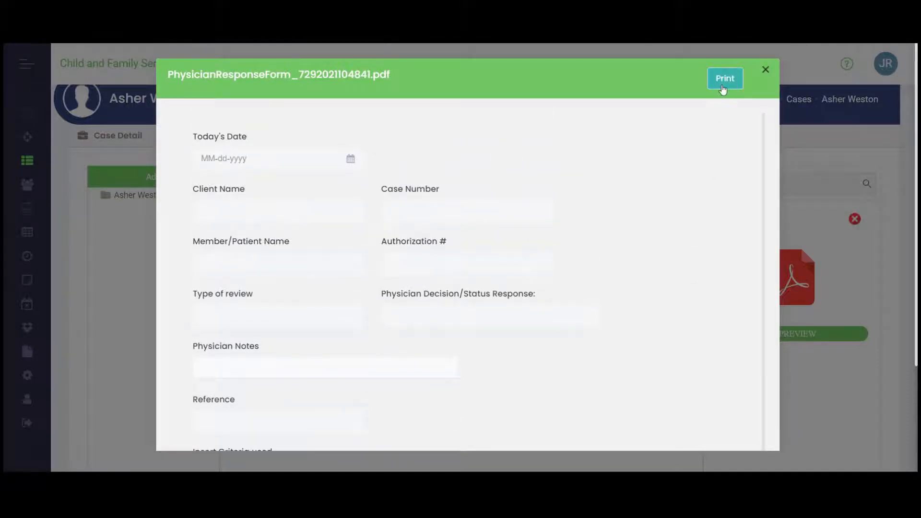
pyautogui.click(766, 69)
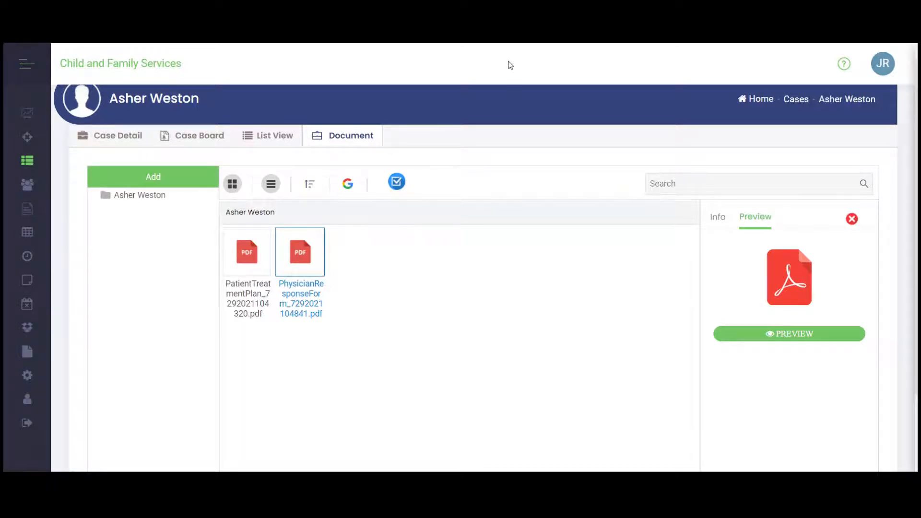
# - Return to the active cases list, go on to My Activities, and check which cases its board can be filtered by
pyautogui.click(26, 163)
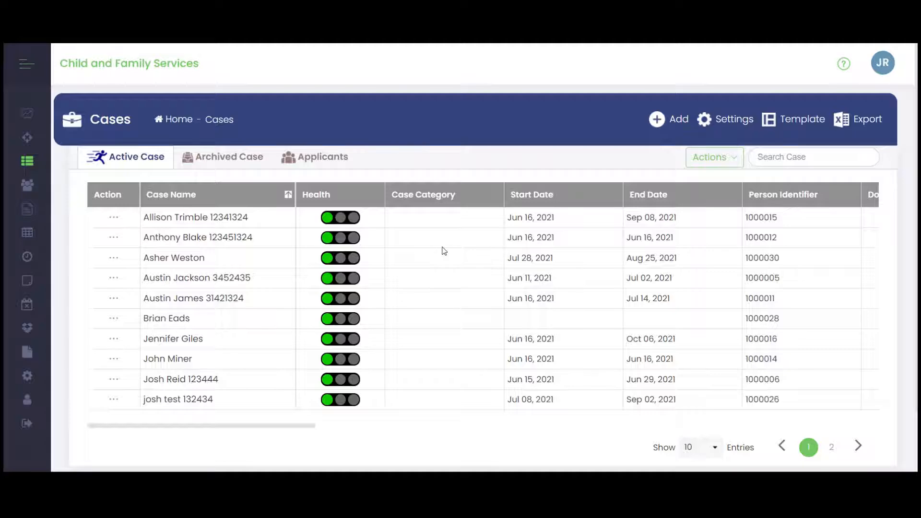
pyautogui.moveTo(19, 189)
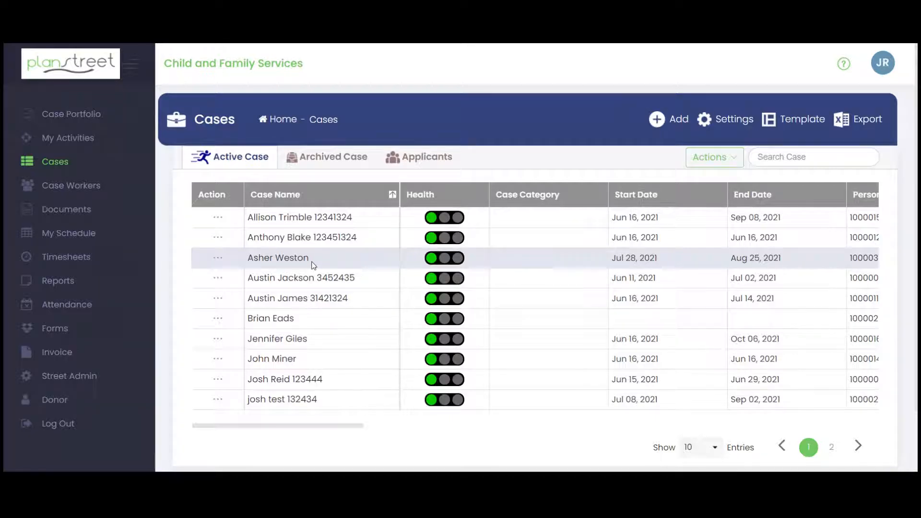
pyautogui.click(62, 139)
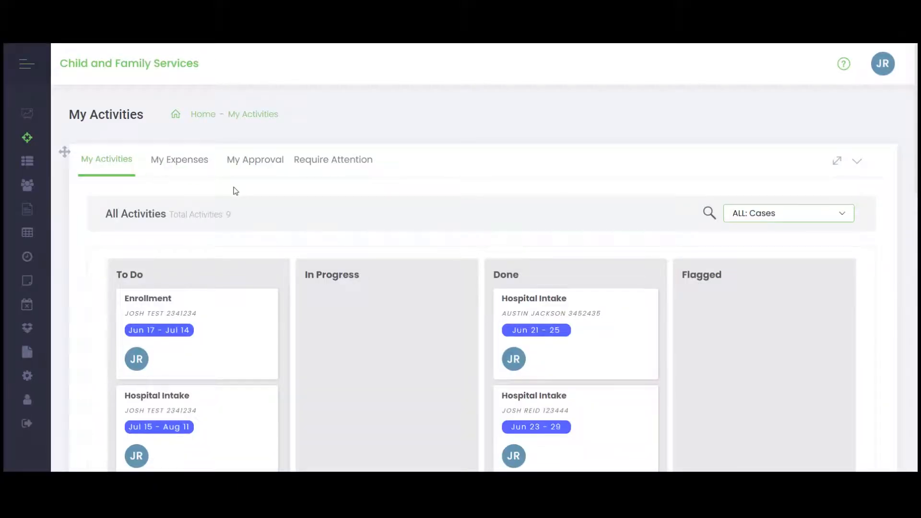
pyautogui.scroll(-2, 235, 191)
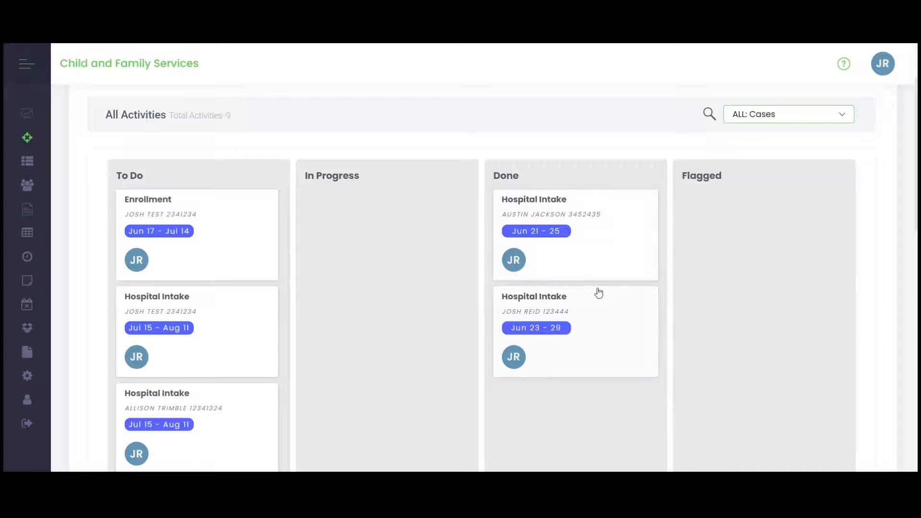
pyautogui.click(842, 113)
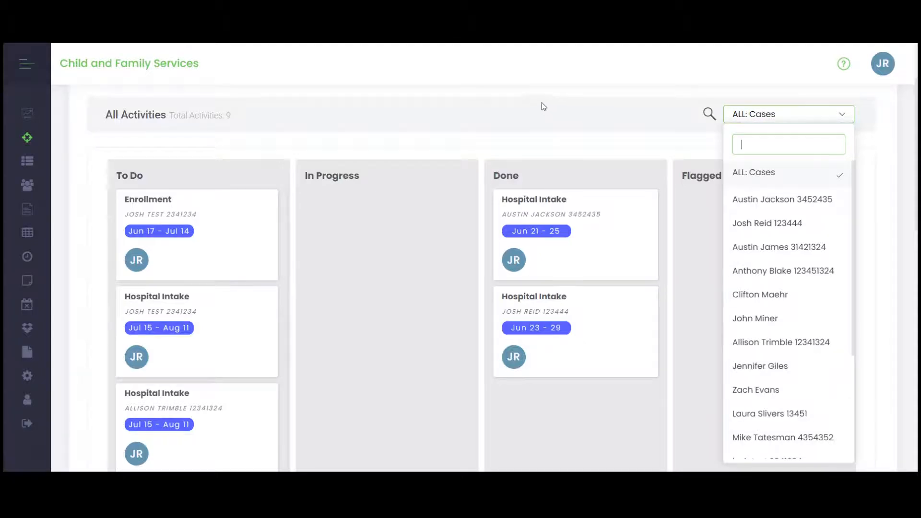
pyautogui.click(517, 74)
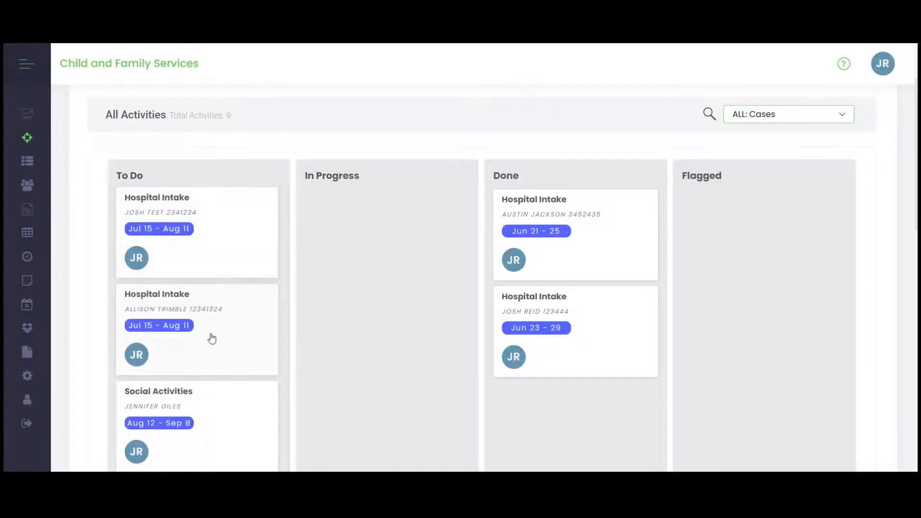
# - Move the Enrollment activity from To Do to In Progress and open it to review its notes, dates, forms and attachments
pyautogui.moveTo(215, 224); pyautogui.dragTo(395, 220)
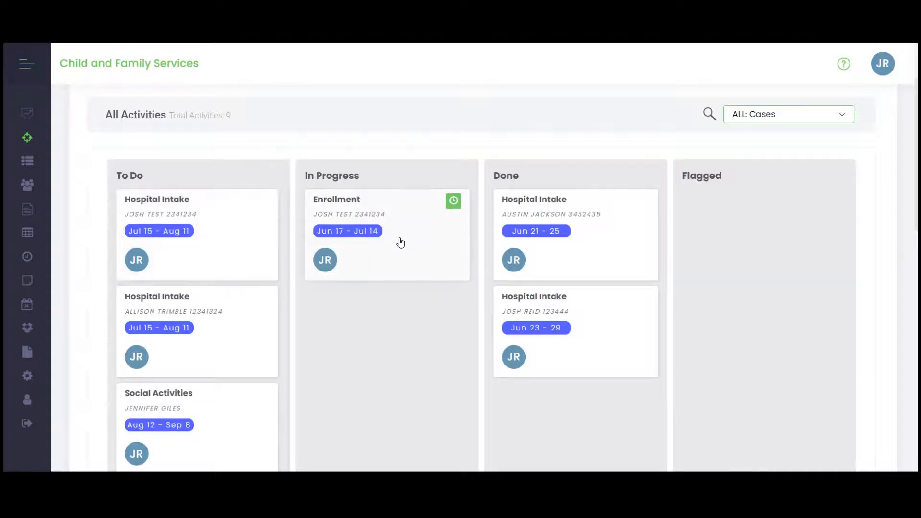
pyautogui.click(400, 243)
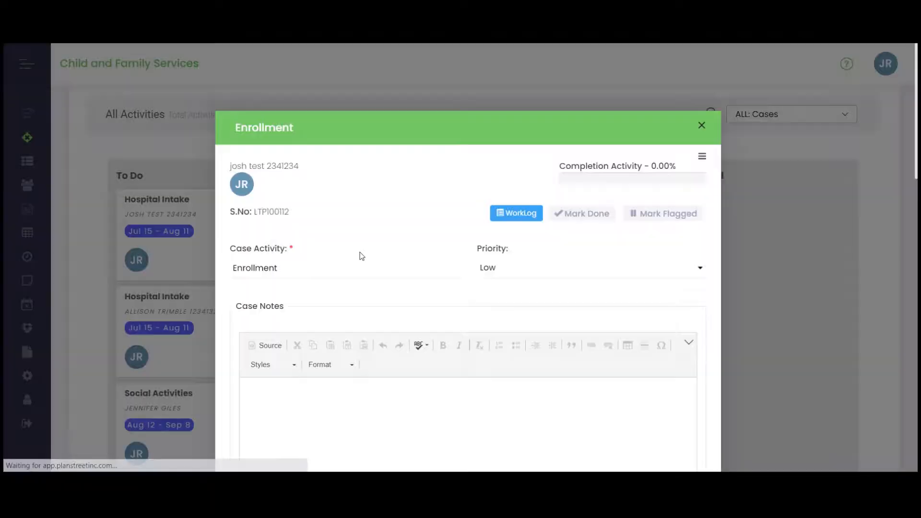
pyautogui.scroll(-4, 361, 257)
pyautogui.scroll(4, 323, 233)
pyautogui.scroll(-4, 307, 260)
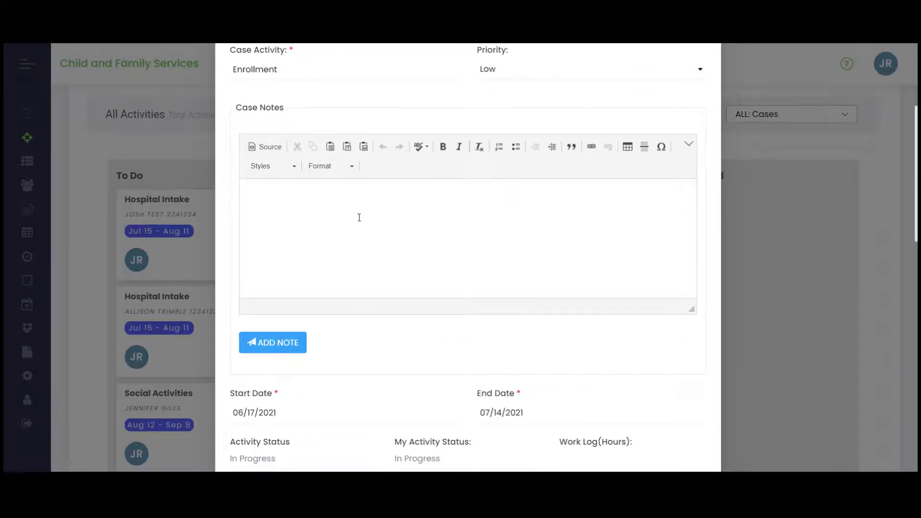
pyautogui.scroll(-6, 365, 227)
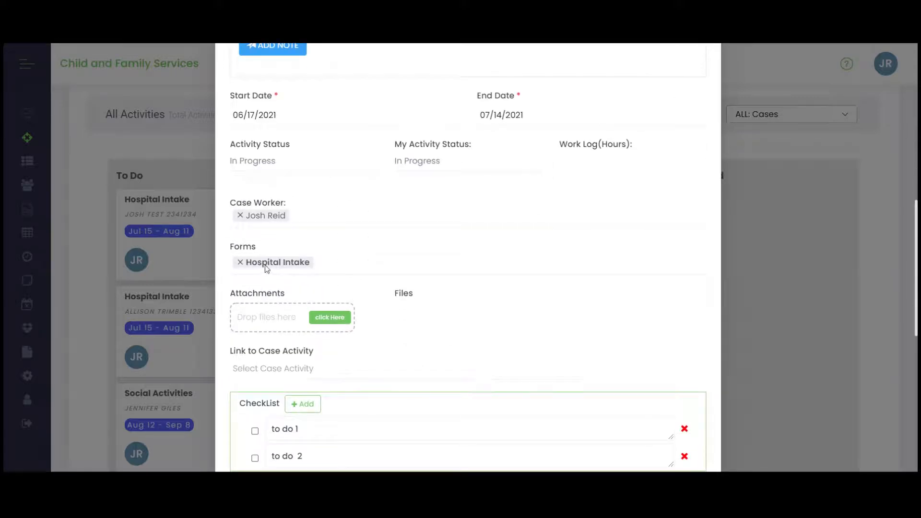
pyautogui.scroll(-2, 253, 266)
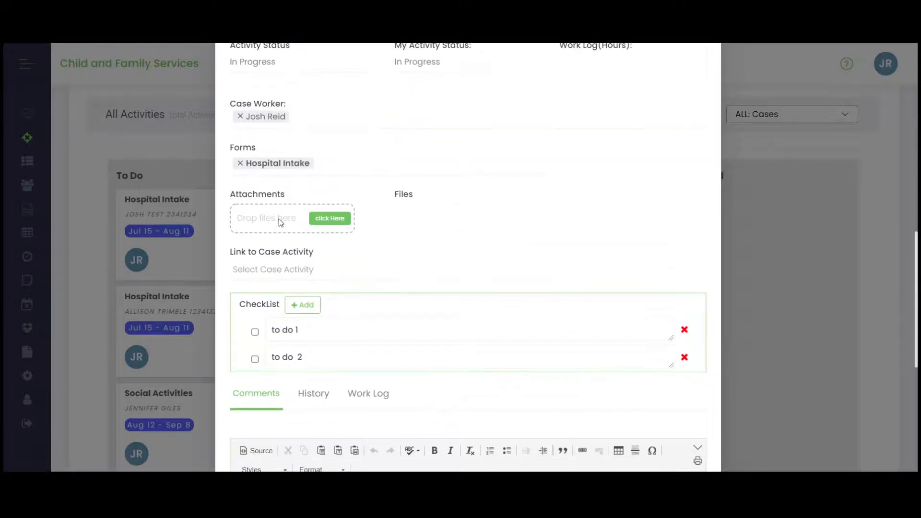
# - Check off the "to do 1" and "to do 2" items in the Enrollment activity's checklist
pyautogui.scroll(-4, 305, 235)
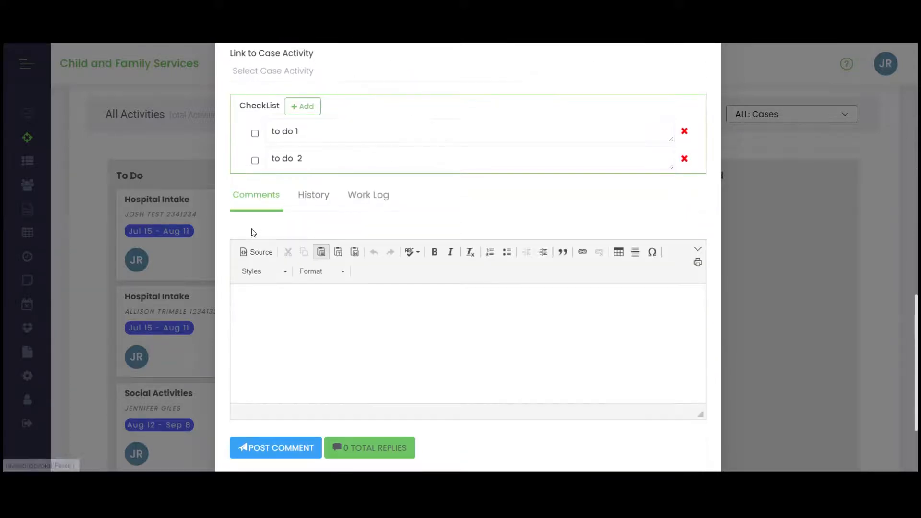
pyautogui.click(254, 132)
pyautogui.click(255, 161)
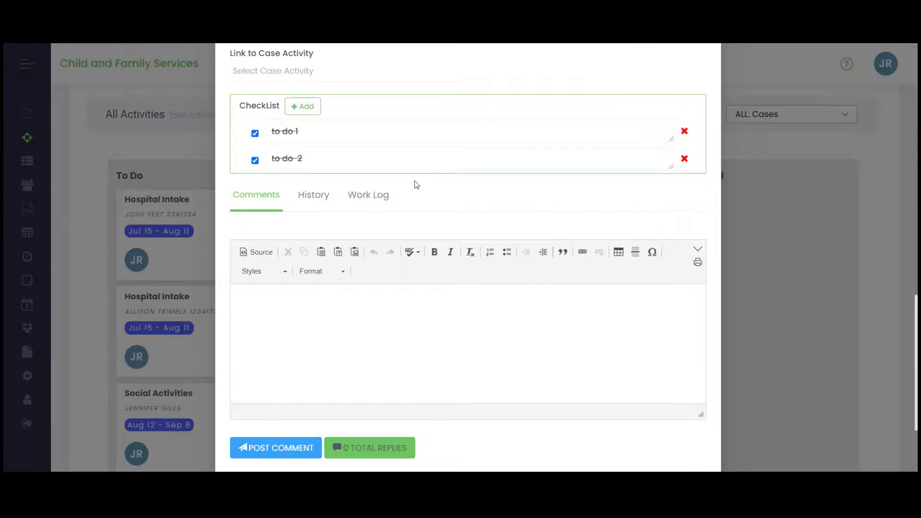
pyautogui.scroll(-3, 413, 183)
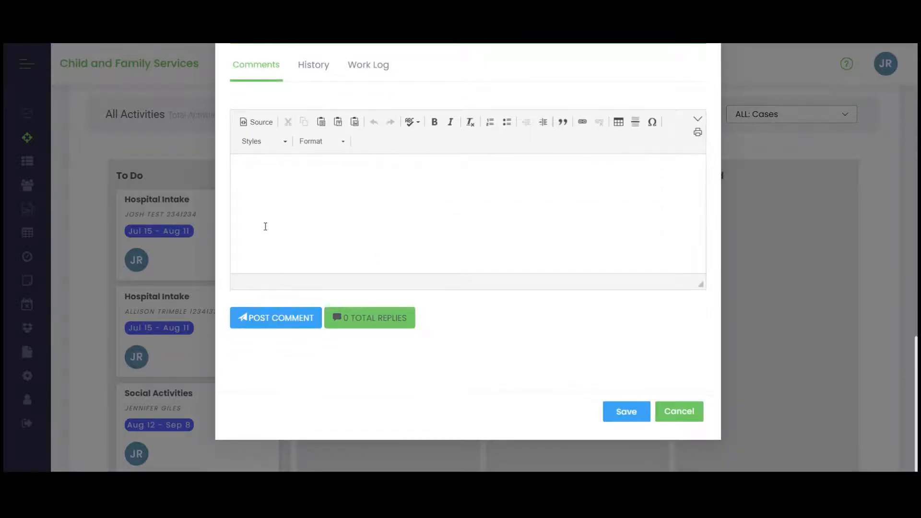
# - Enter the comment "this is complete" on the Enrollment activity and save the activity
pyautogui.click(264, 178)
pyautogui.write('this is complete')
pyautogui.click(624, 411)
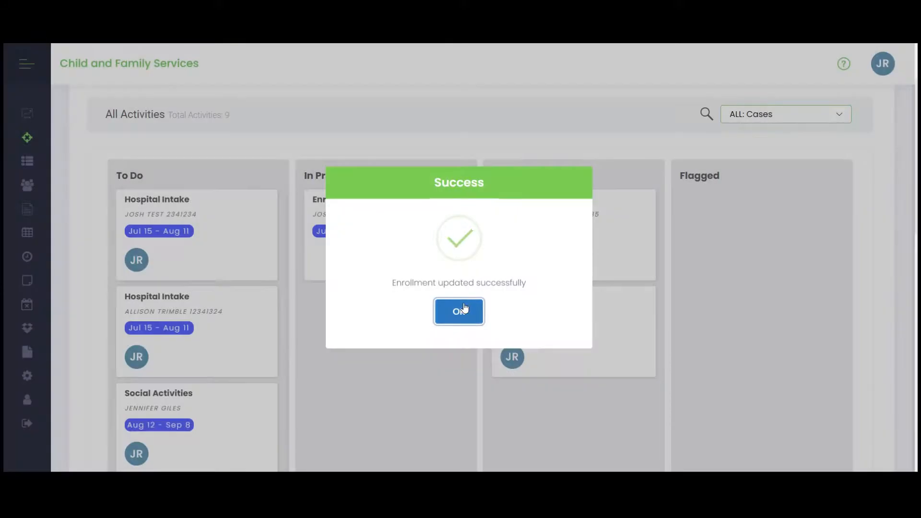
pyautogui.click(462, 310)
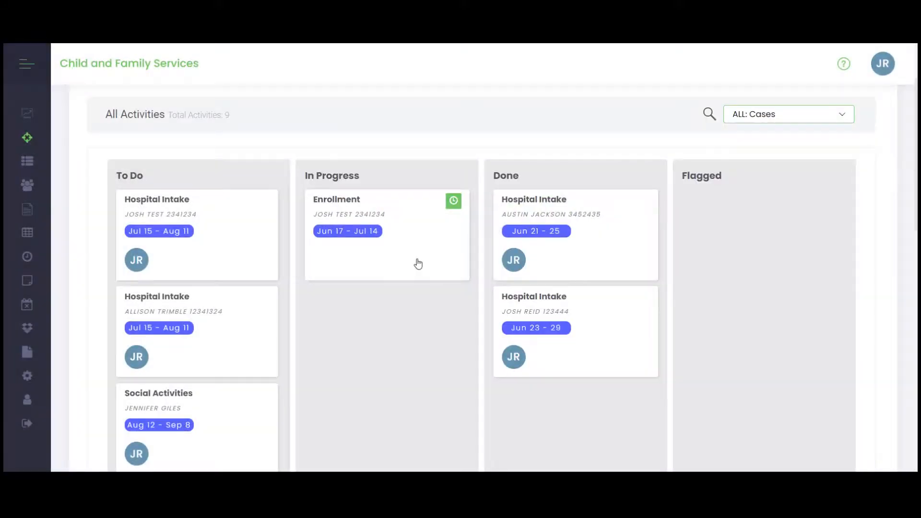
# - Log 03:00 of time spent on the in-progress Enrollment activity with the work description "complete forms", then save and close the entry
pyautogui.click(456, 203)
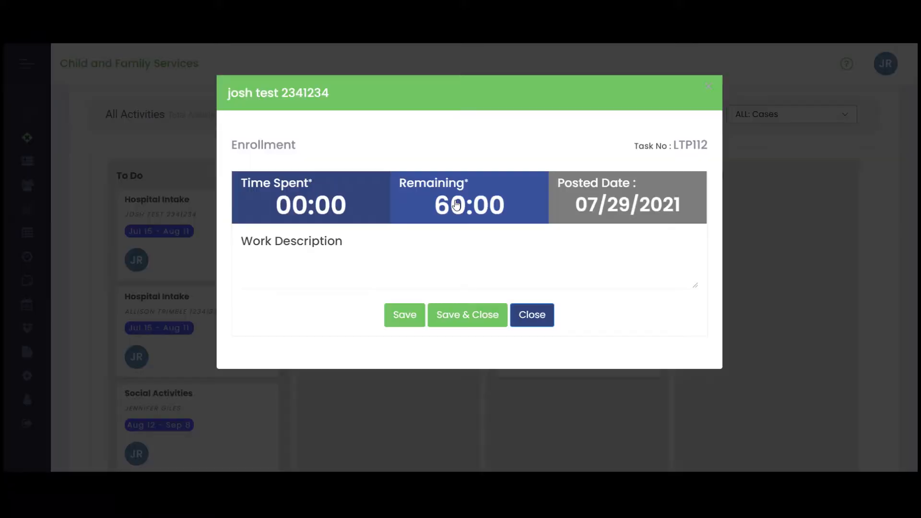
pyautogui.click(295, 211)
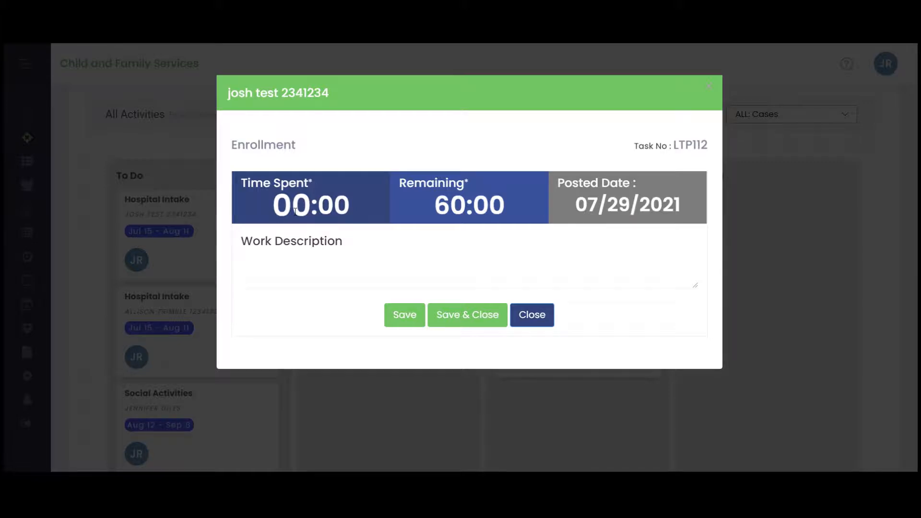
pyautogui.write('3')
pyautogui.click(270, 261)
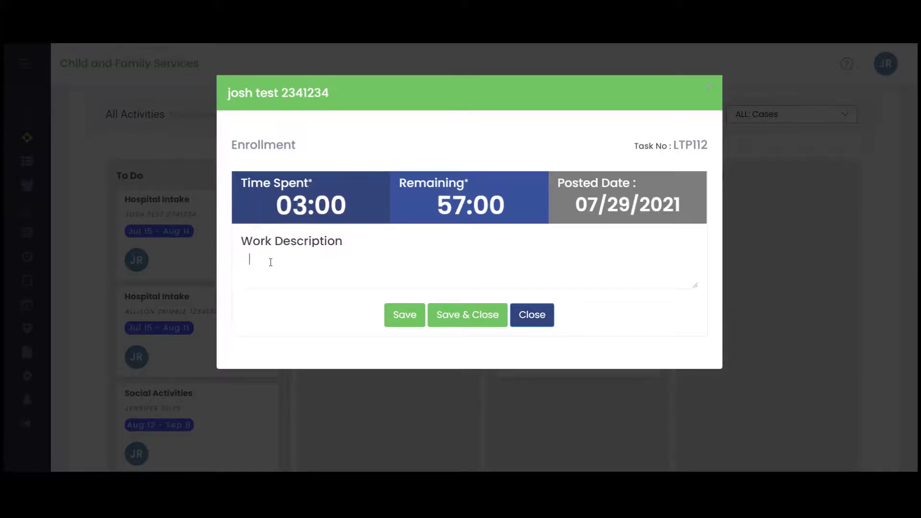
pyautogui.write('complete forms')
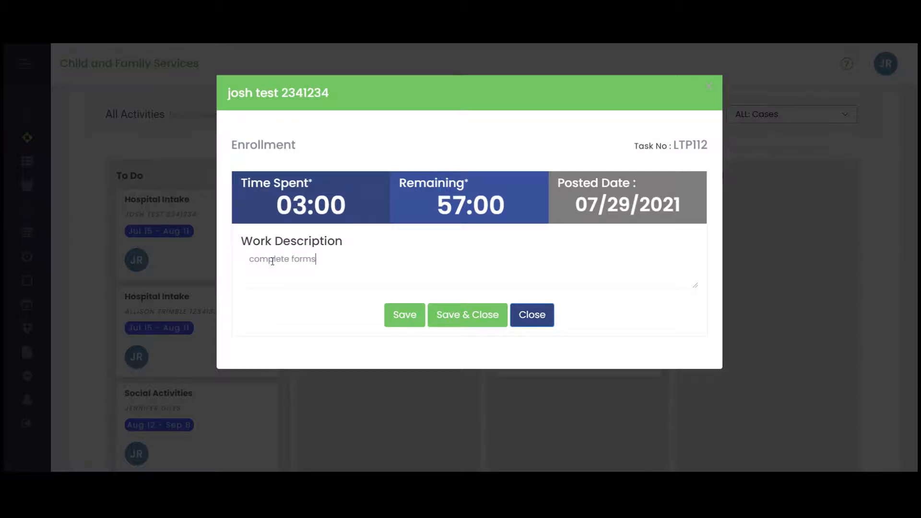
pyautogui.click(477, 315)
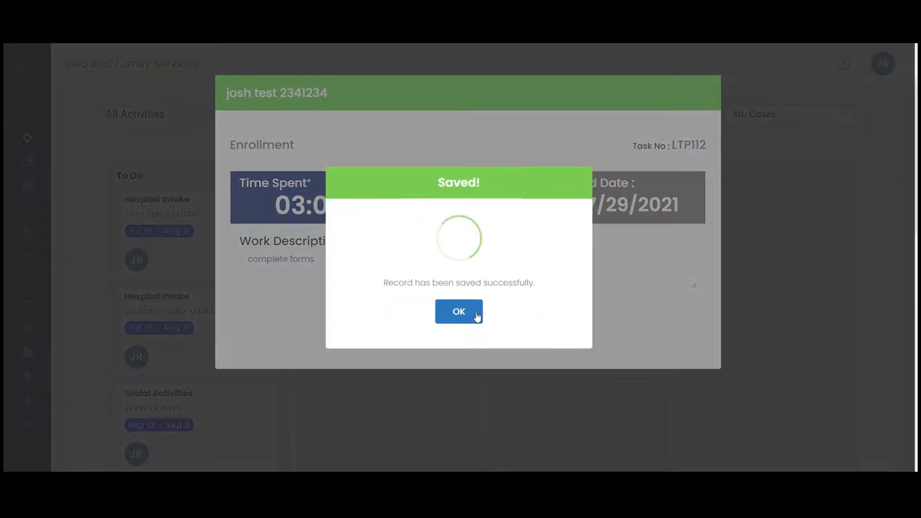
pyautogui.click(466, 314)
# - Move the Enrollment activity from In Progress to Done and look over the activities on the board
pyautogui.moveTo(390, 224); pyautogui.dragTo(576, 405)
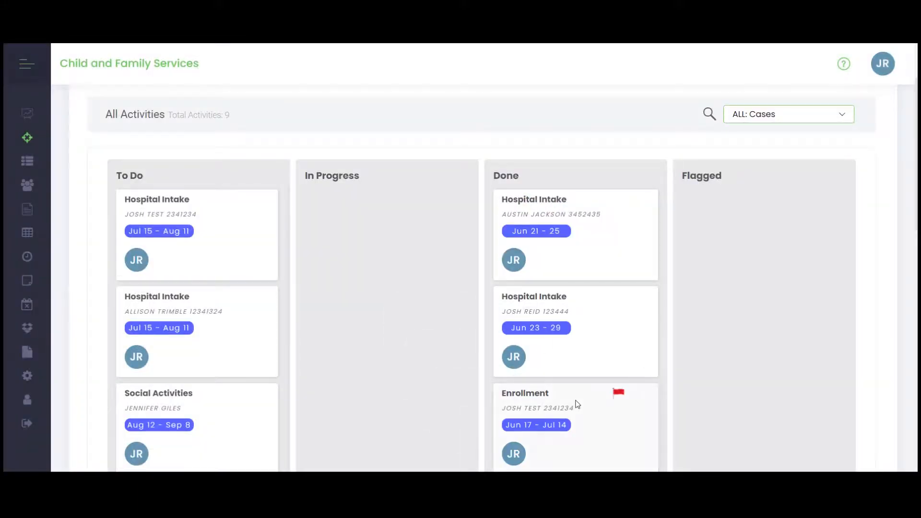
pyautogui.scroll(-4, 577, 405)
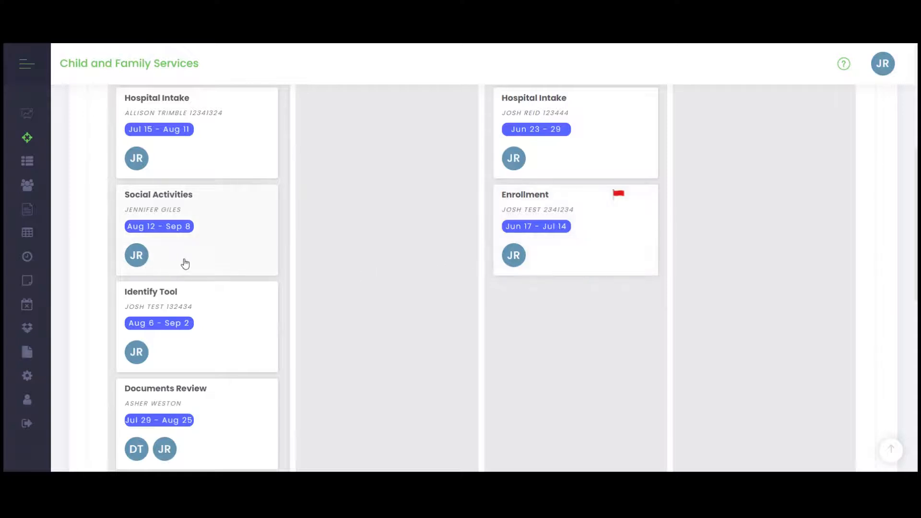
pyautogui.scroll(6, 186, 262)
pyautogui.scroll(-4, 192, 261)
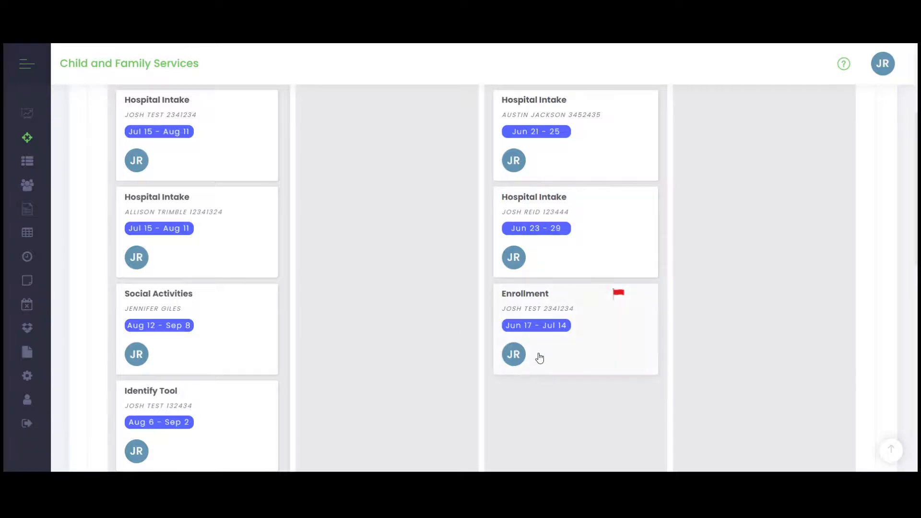
pyautogui.scroll(2, 540, 358)
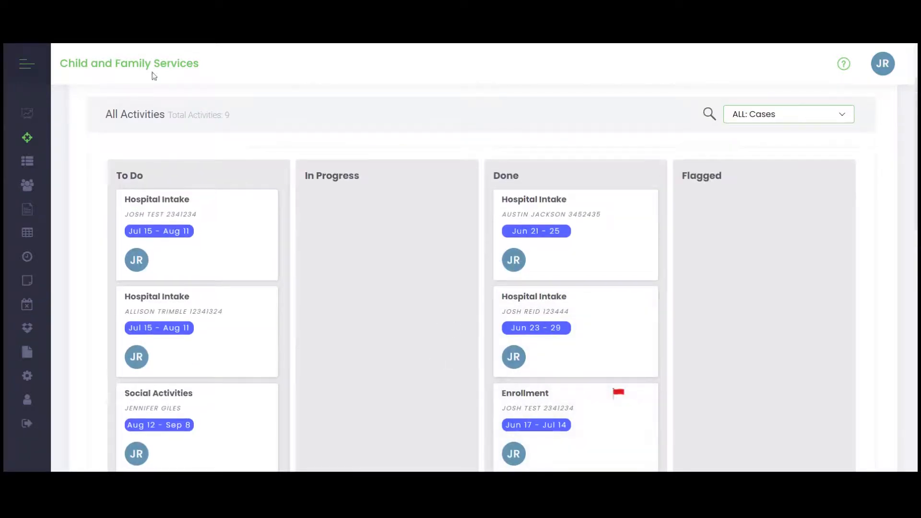
# - Go to Timesheets and start a new weekly timesheet
pyautogui.click(26, 65)
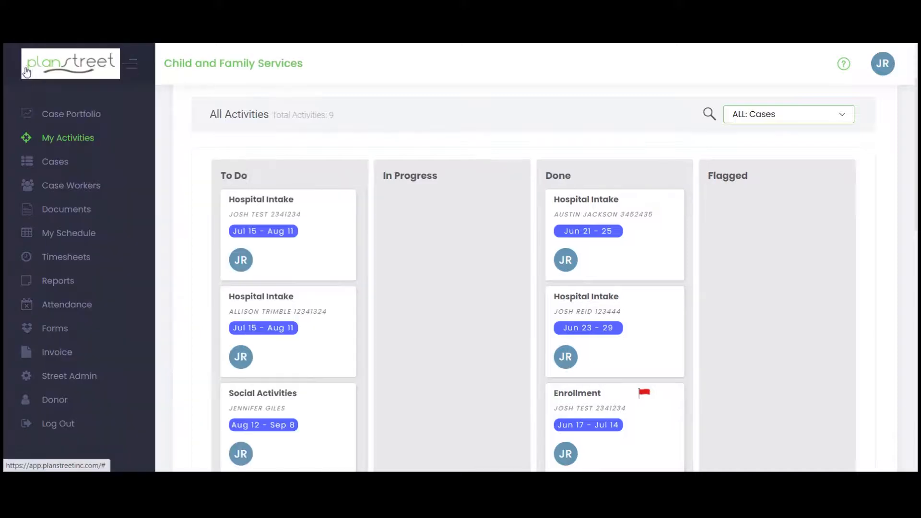
pyautogui.click(49, 265)
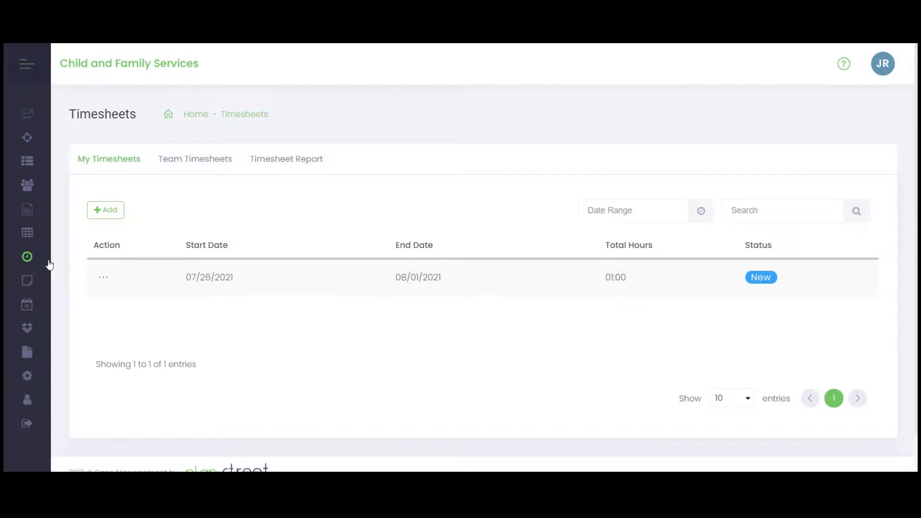
pyautogui.click(102, 212)
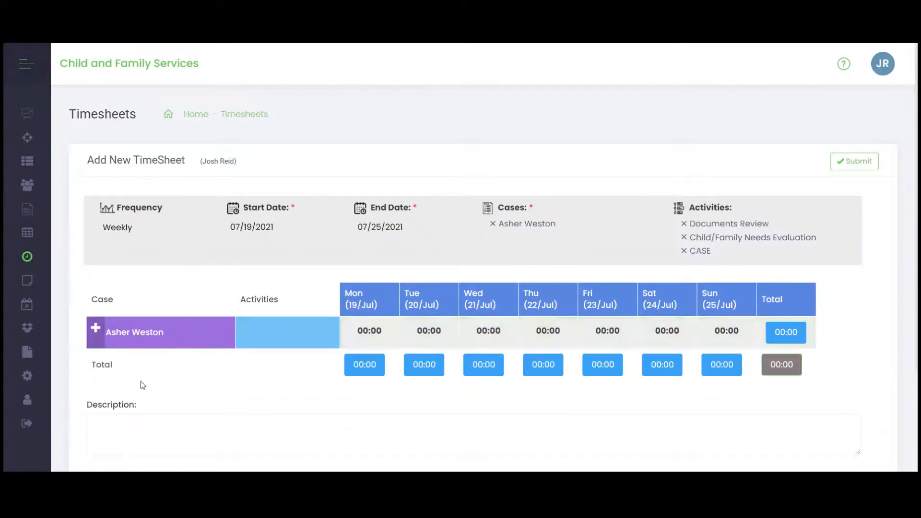
pyautogui.scroll(-2, 185, 314)
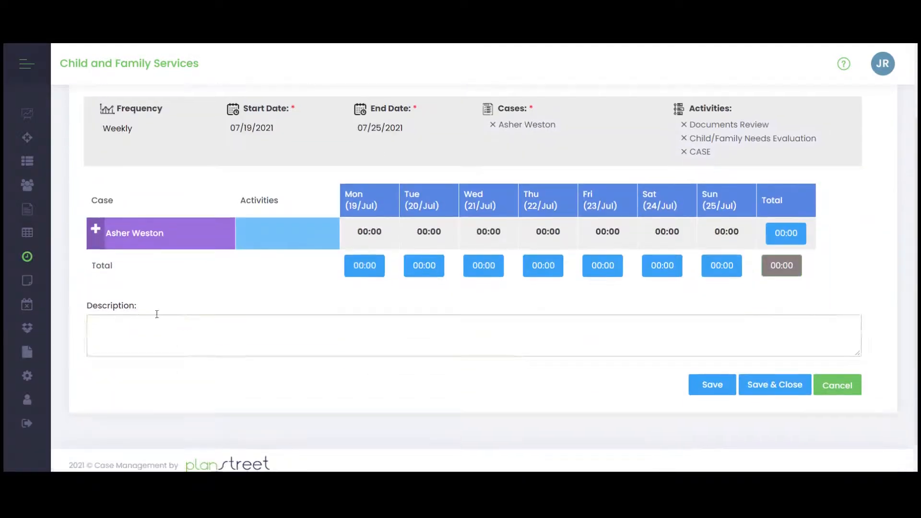
# - Enter 01:00 for Documents Review on Monday 19/Jul and 02:00 for Child/Family Needs Evaluation on Tuesday 20/Jul, and submit the timesheet
pyautogui.click(96, 229)
pyautogui.click(367, 267)
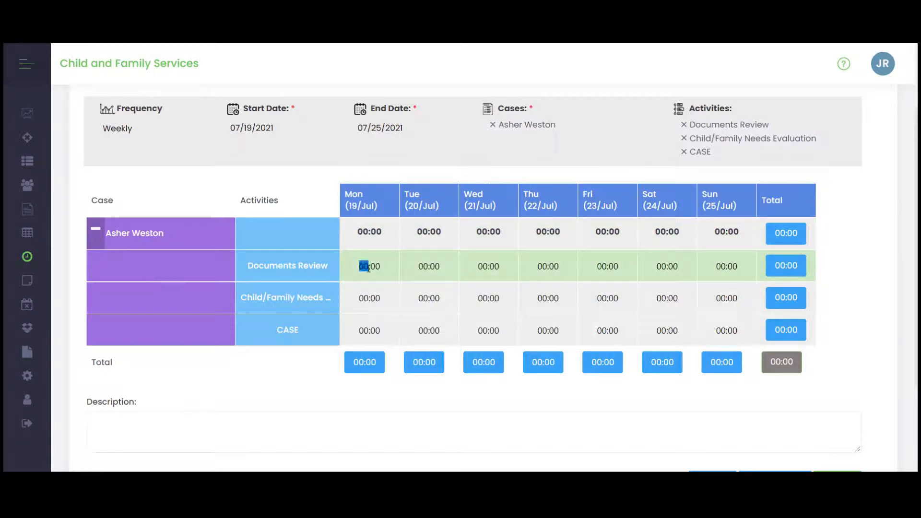
pyautogui.write('1')
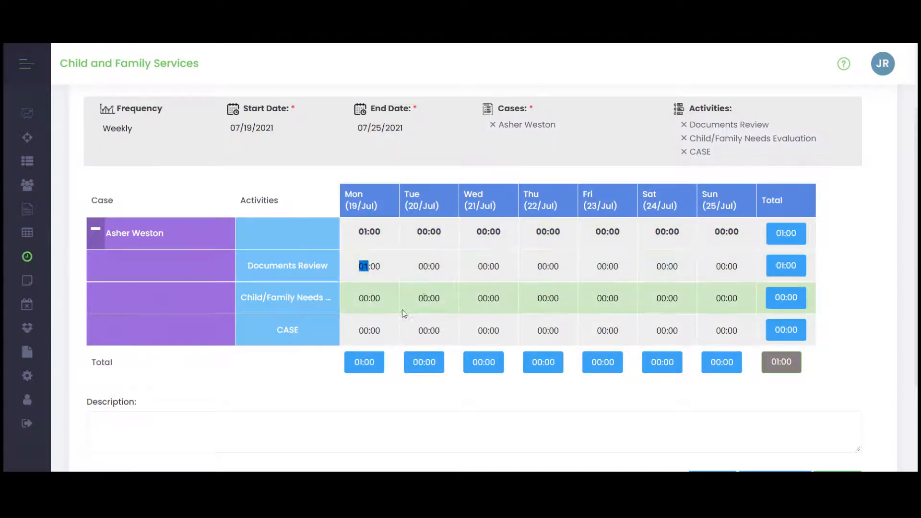
pyautogui.click(422, 298)
pyautogui.write('2')
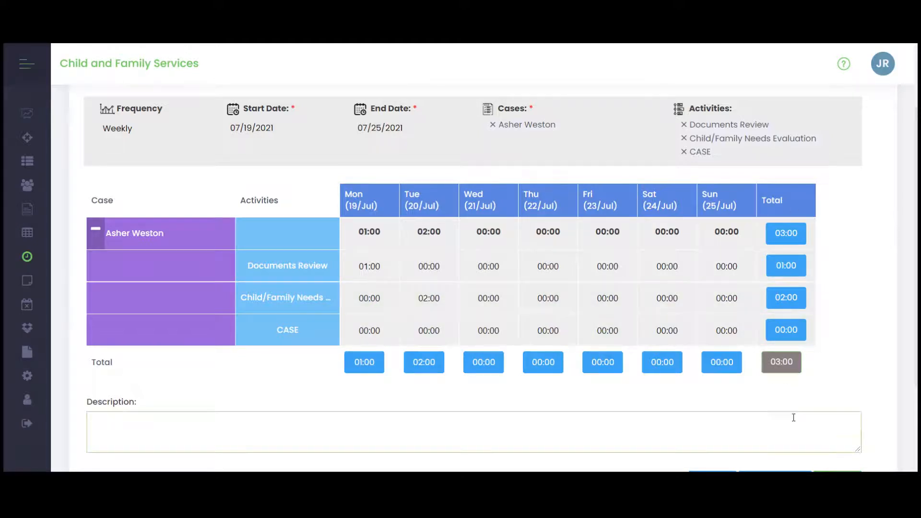
pyautogui.scroll(2, 794, 417)
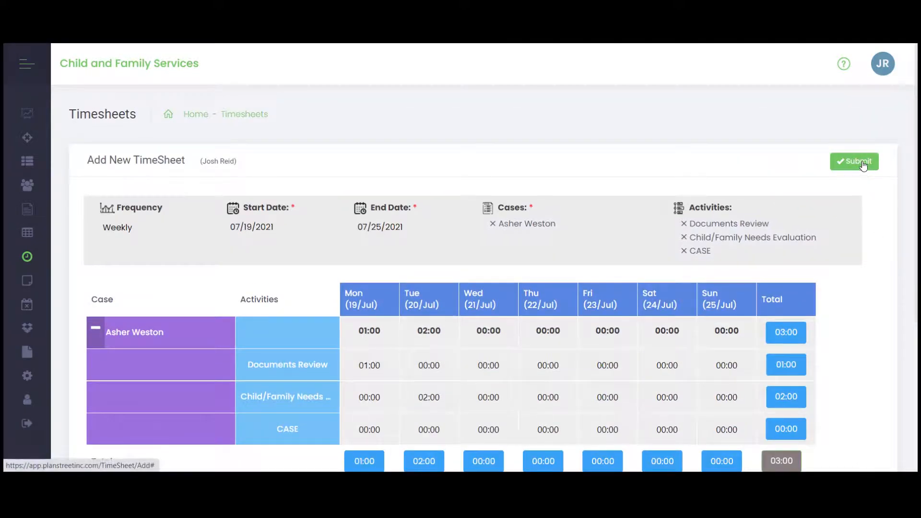
pyautogui.click(862, 164)
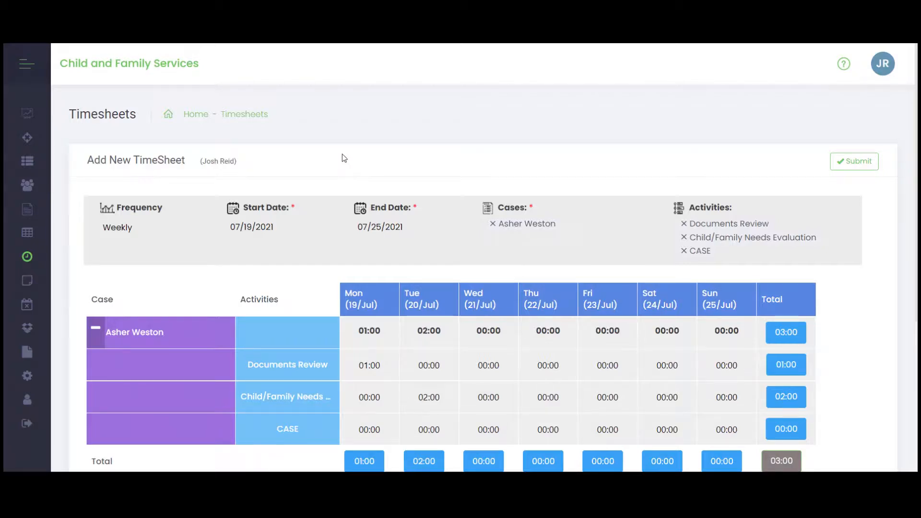
# - Go to Reports, start creating a report, and review its appearance settings such as titles, logo, text color and fonts
pyautogui.click(27, 70)
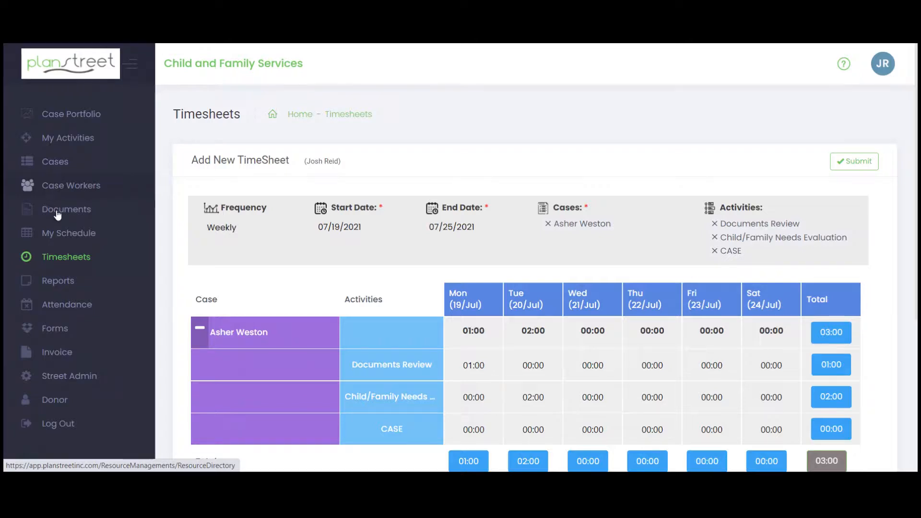
pyautogui.click(65, 289)
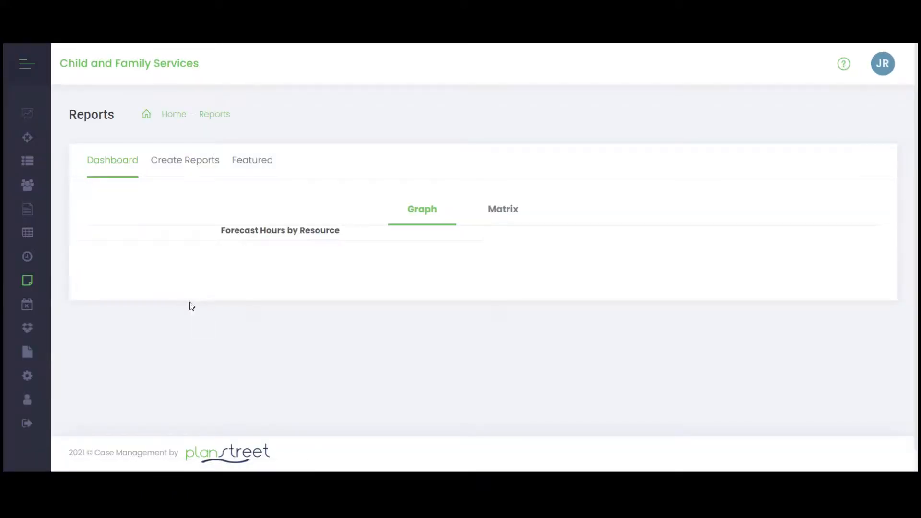
pyautogui.click(202, 162)
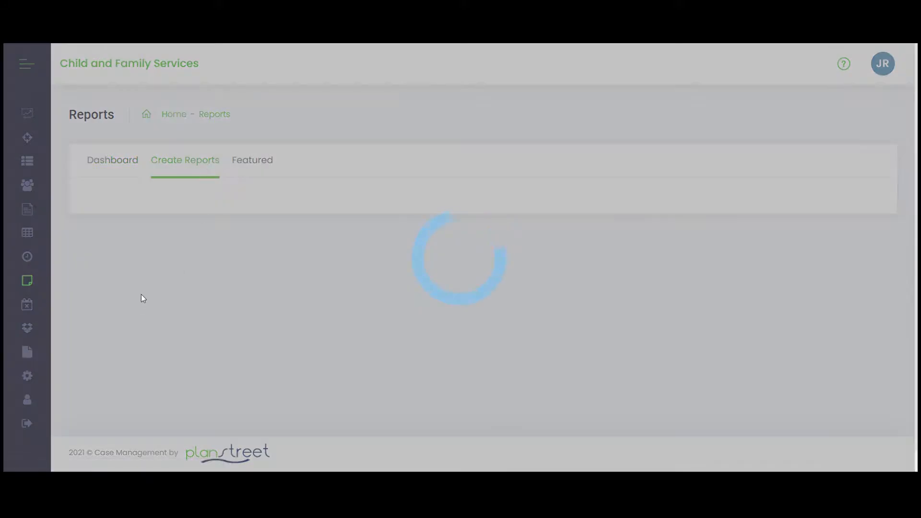
pyautogui.scroll(-2, 161, 296)
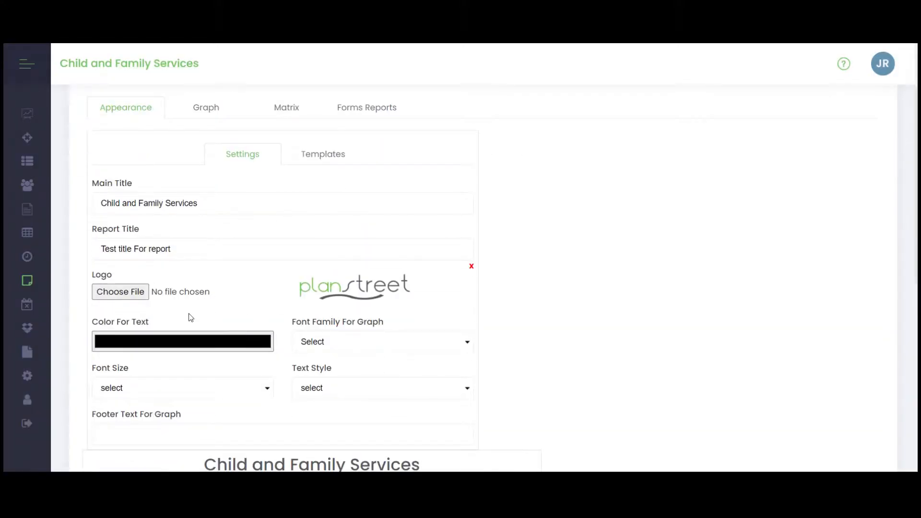
pyautogui.scroll(2, 204, 280)
# - Browse the report chart templates, checking the Combination, Column, Pie and Line categories
pyautogui.click(317, 253)
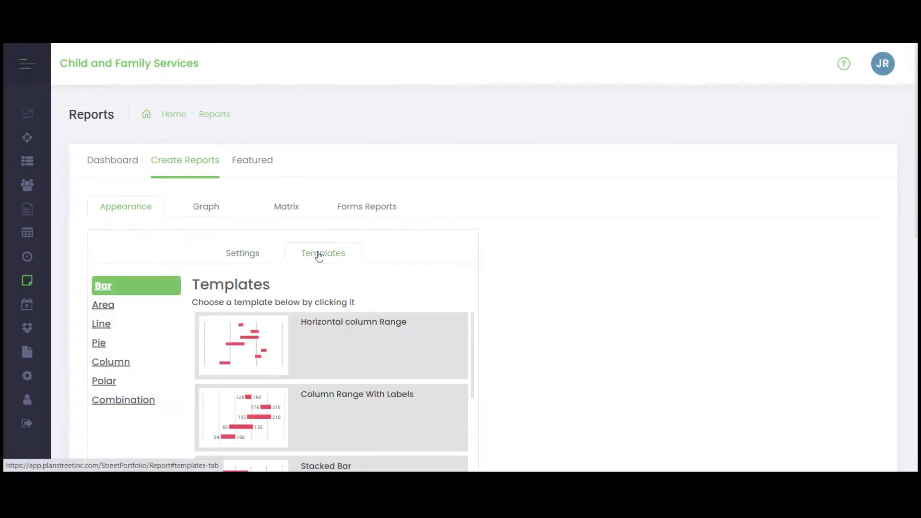
pyautogui.scroll(-2, 175, 345)
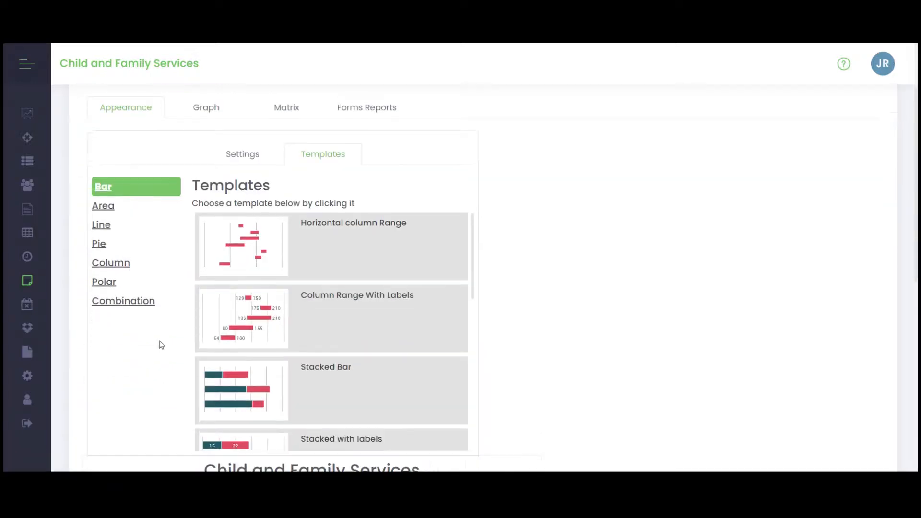
pyautogui.click(114, 302)
pyautogui.click(112, 263)
pyautogui.click(99, 243)
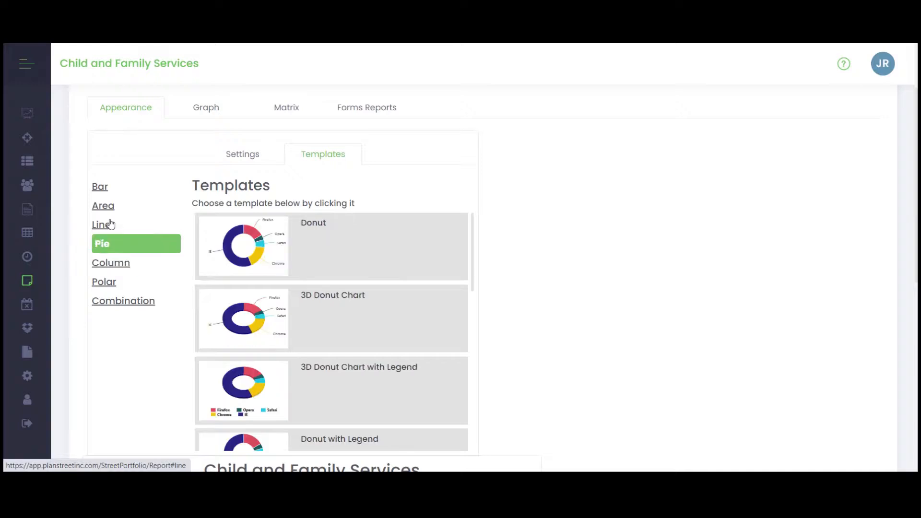
pyautogui.click(107, 225)
pyautogui.scroll(2, 358, 322)
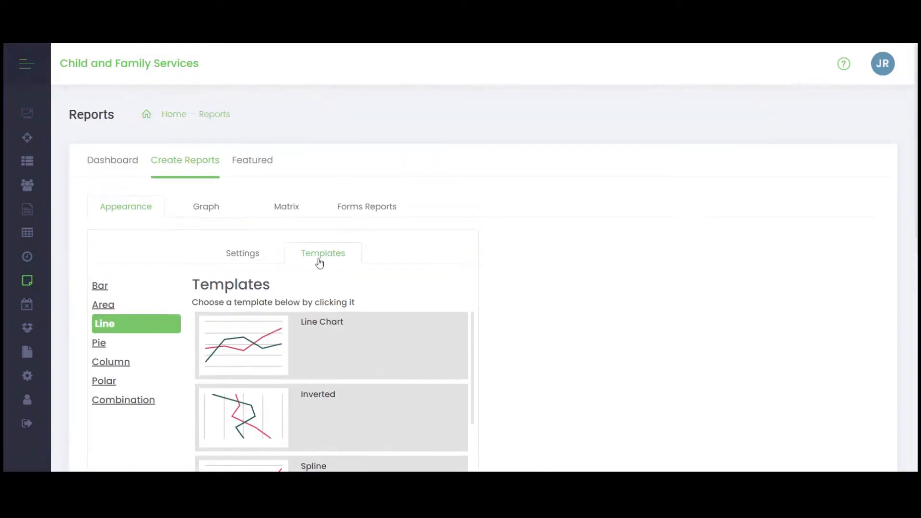
# - Review the Matrix report options for dates, main object, filters, columns and intake details, and return to the reports dashboard
pyautogui.click(284, 207)
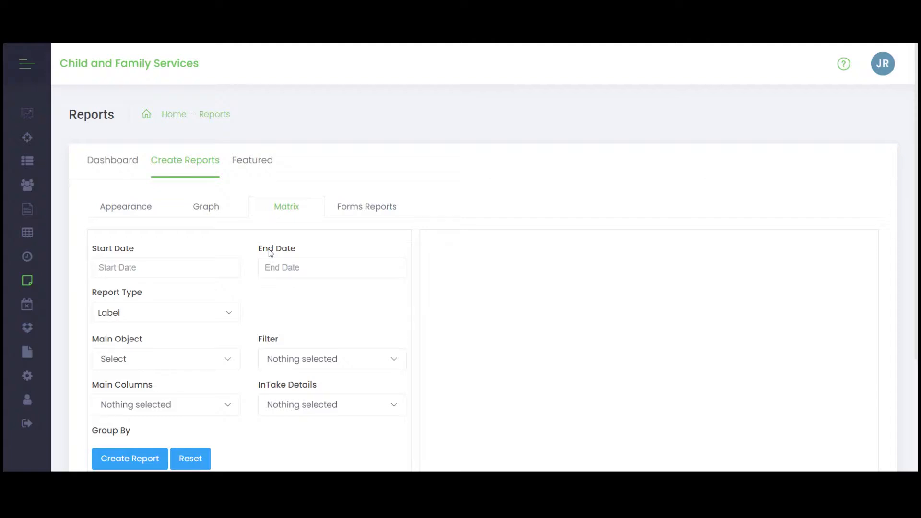
pyautogui.scroll(-2, 288, 323)
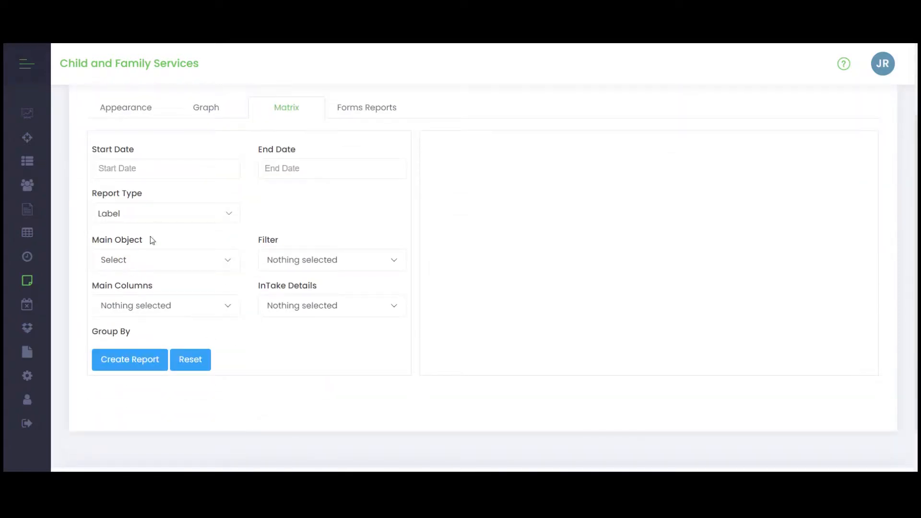
pyautogui.click(294, 312)
pyautogui.click(242, 255)
pyautogui.scroll(2, 435, 342)
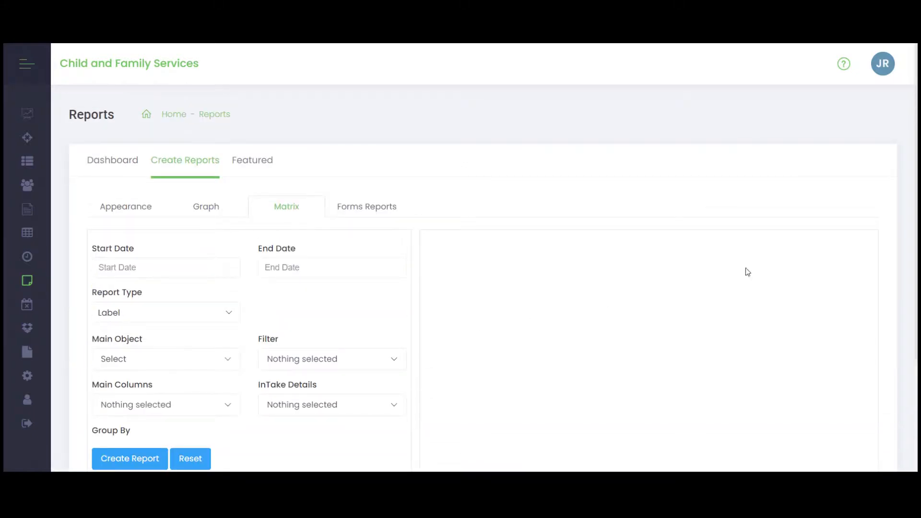
pyautogui.click(103, 163)
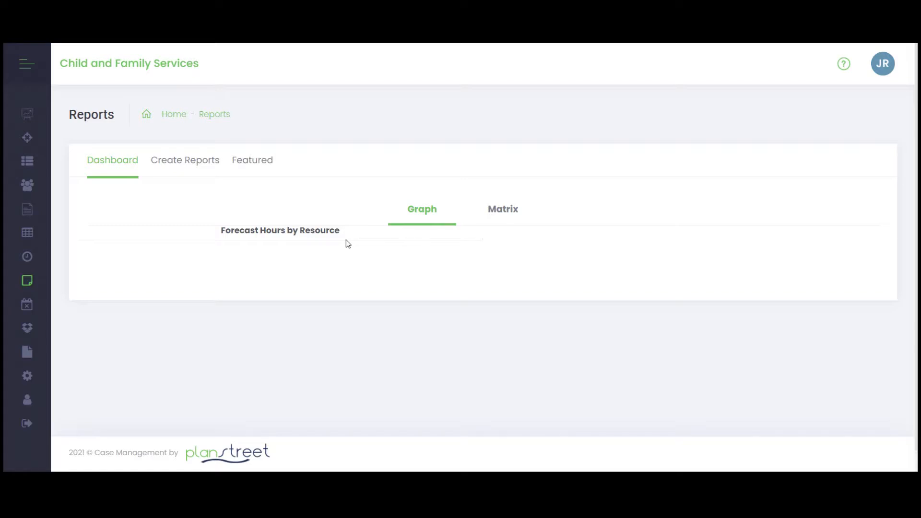
# - Go to My Schedule, examine the fields for adding a new meeting, and close the form without saving
pyautogui.click(25, 63)
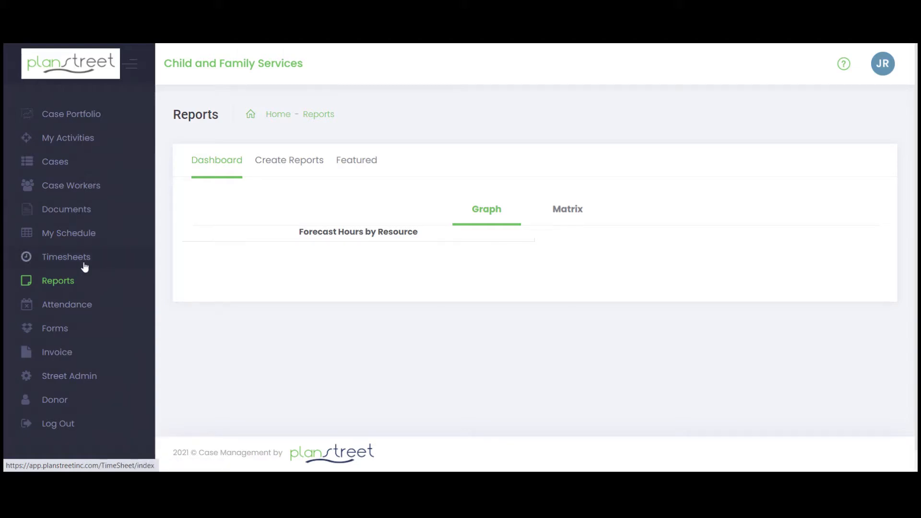
pyautogui.click(78, 239)
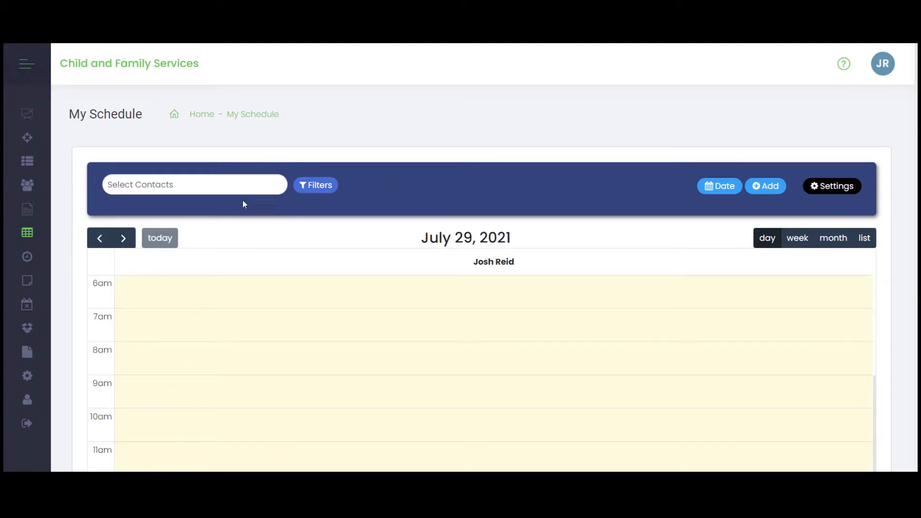
pyautogui.click(767, 187)
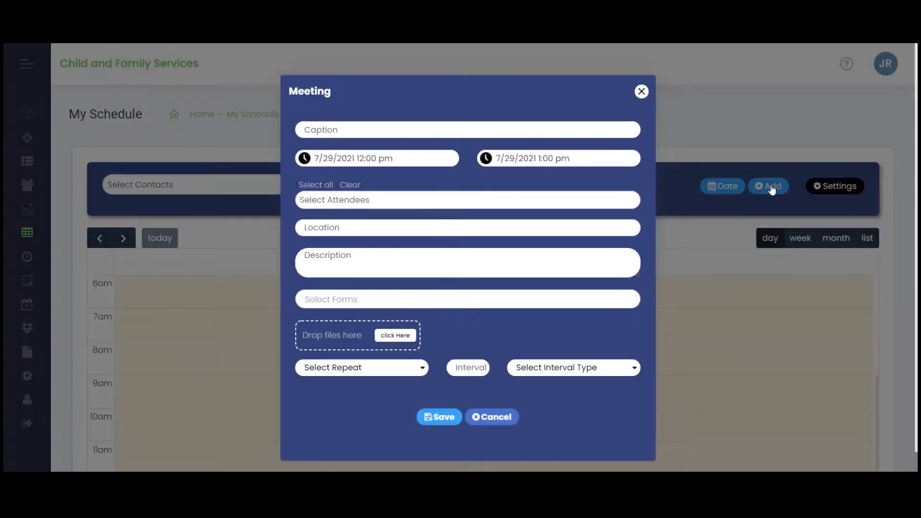
pyautogui.click(642, 92)
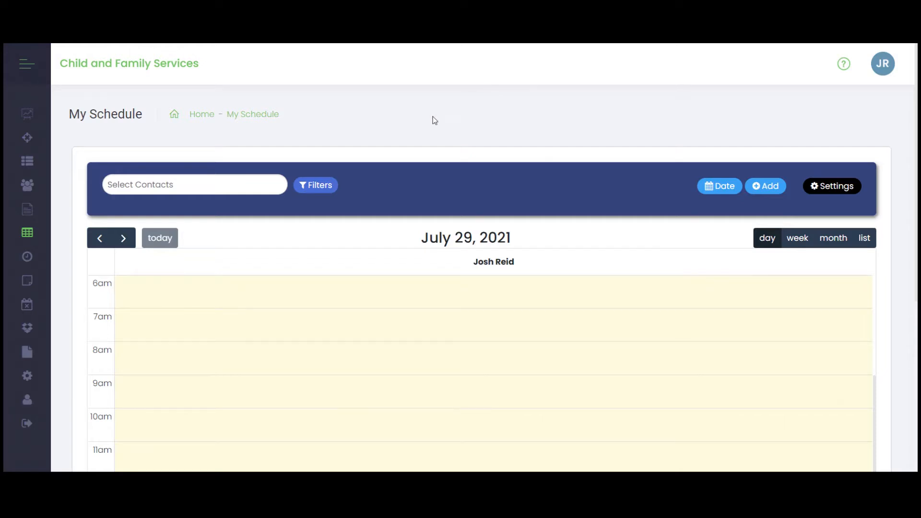
# - Return to the Cases list
pyautogui.click(27, 65)
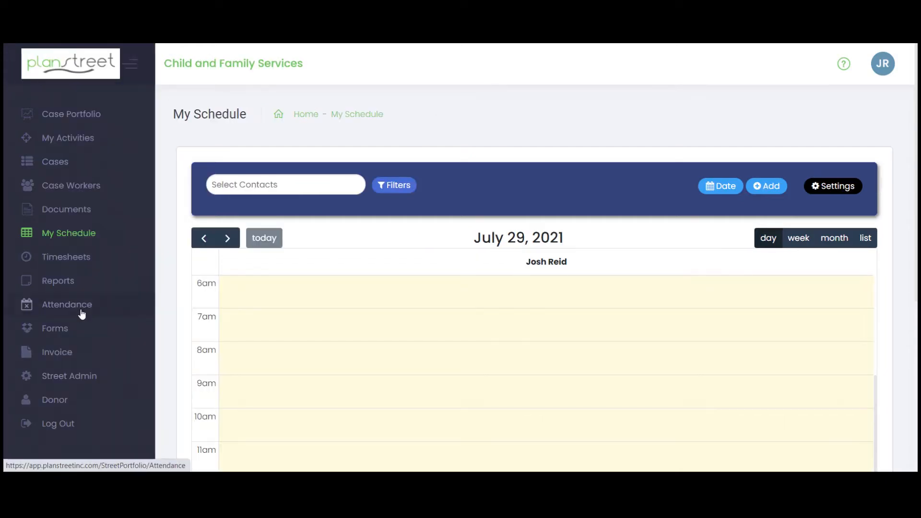
pyautogui.click(60, 164)
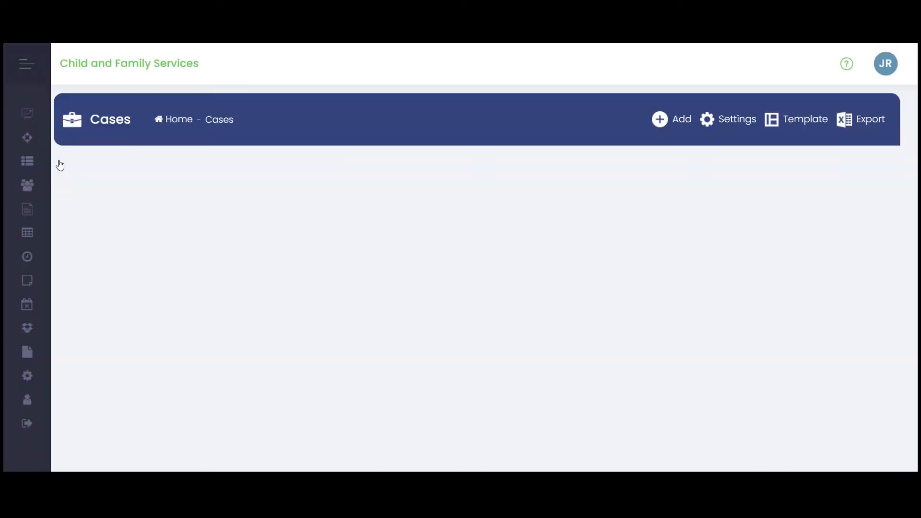